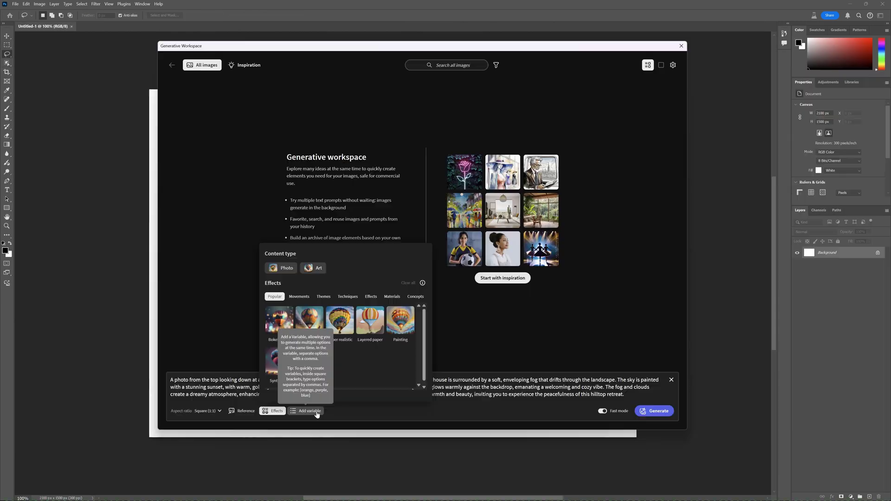
- Apply a blue fabric material to the first chair, then orbit the generated Frog model
left_click(239, 66)
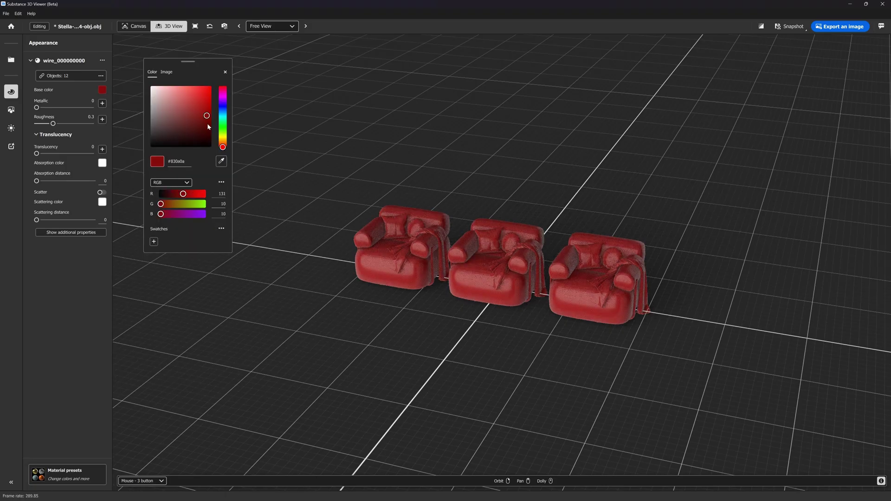
left_click_drag(162, 191, 397, 235)
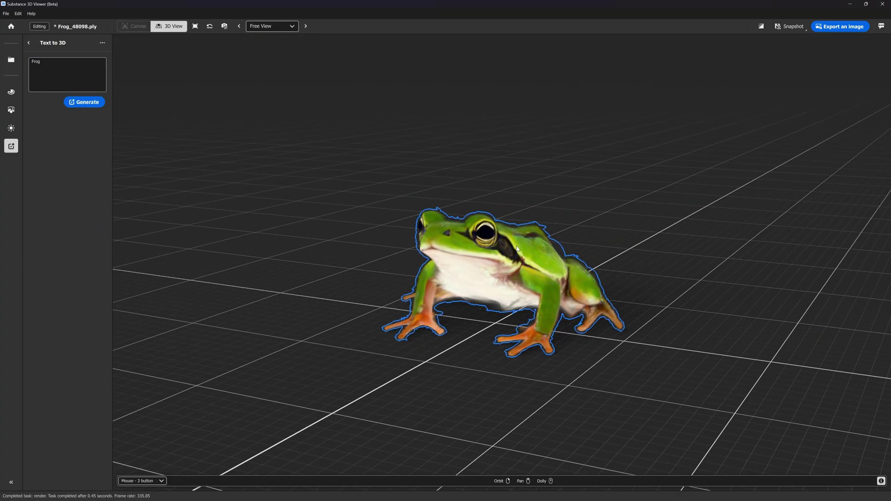
left_click_drag(517, 249, 469, 260)
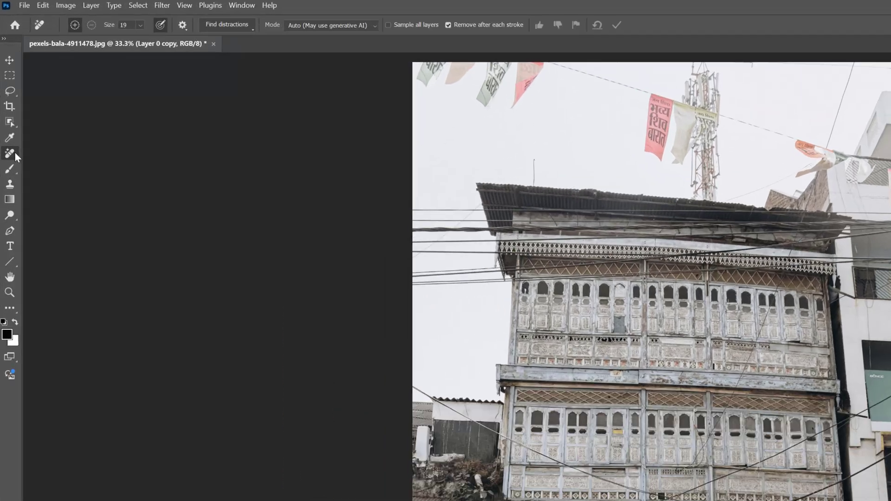
- Remove the overhead wires with the Remove Tool's Find distractions > Wires and cables
right_click(8, 87)
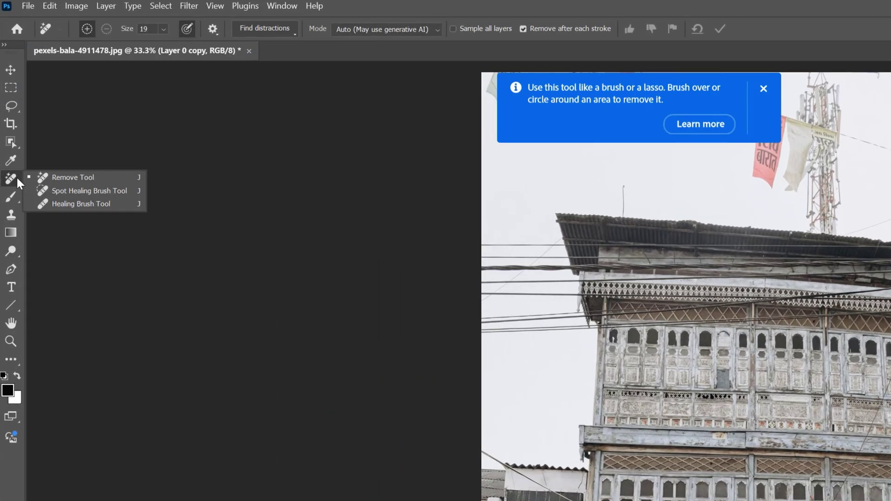
left_click(88, 174)
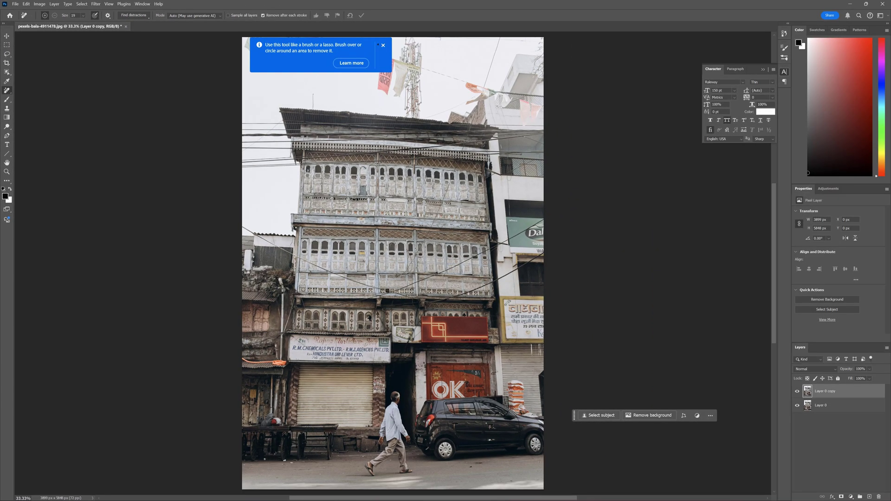
left_click(135, 16)
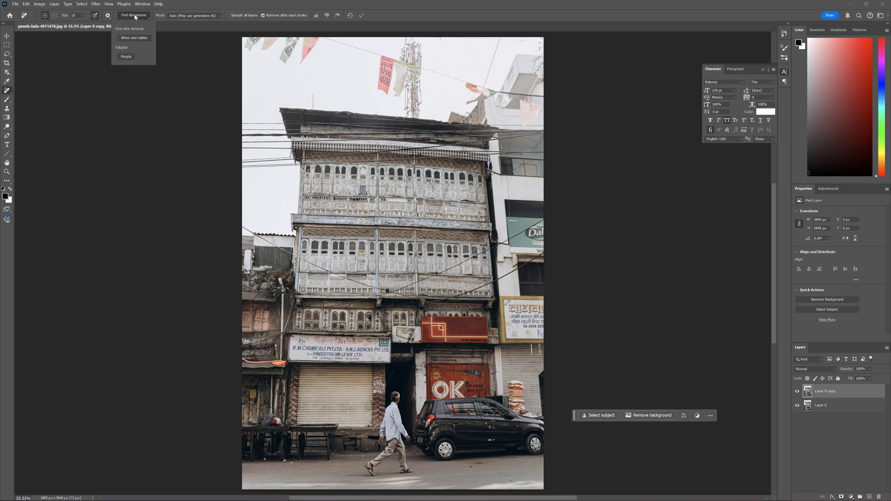
left_click(129, 41)
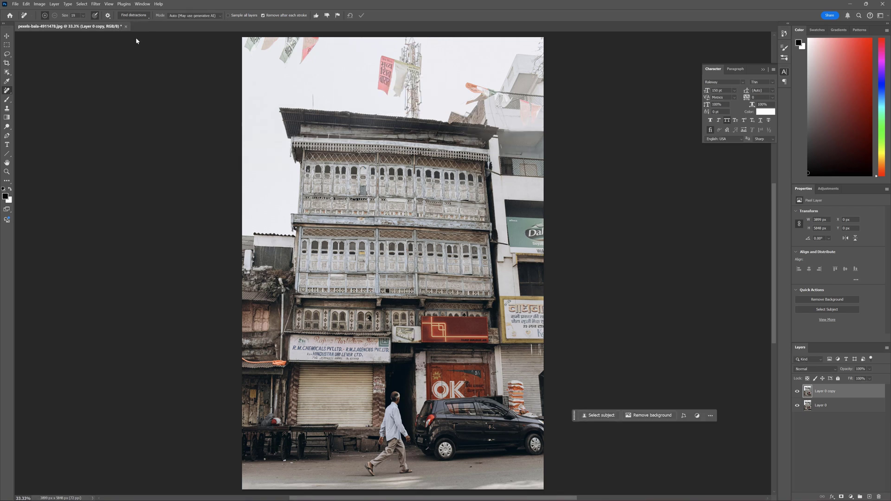
- Toggle Layer 0 and Layer 0 copy visibility to compare the photo with and without wires
left_click(798, 393)
left_click(798, 394)
left_click(797, 393)
left_click(798, 394)
left_click(798, 393)
left_click(797, 394)
left_click(798, 405)
left_click(797, 393)
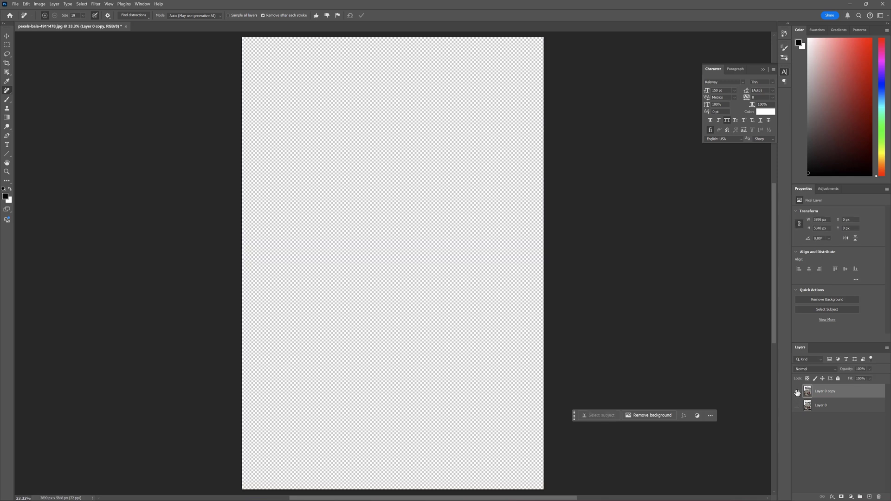
left_click(798, 393)
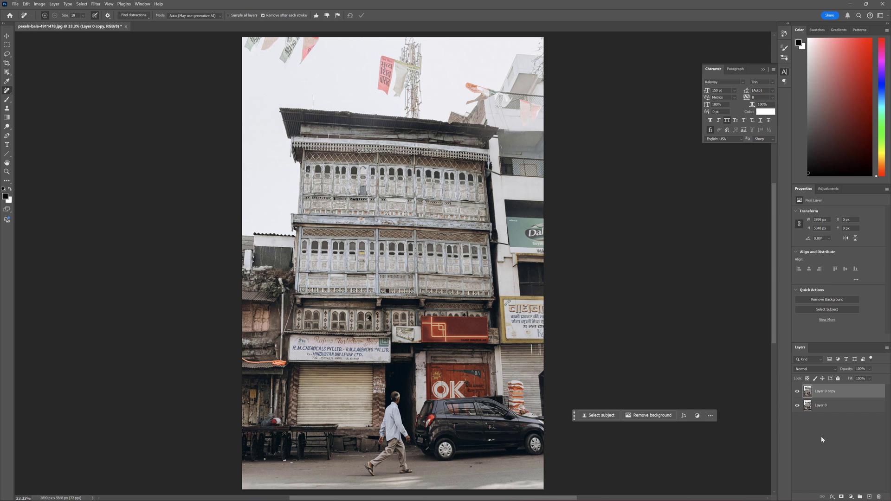
- Add a white layer mask to Layer 0 copy and set up a black brush
left_click(842, 497)
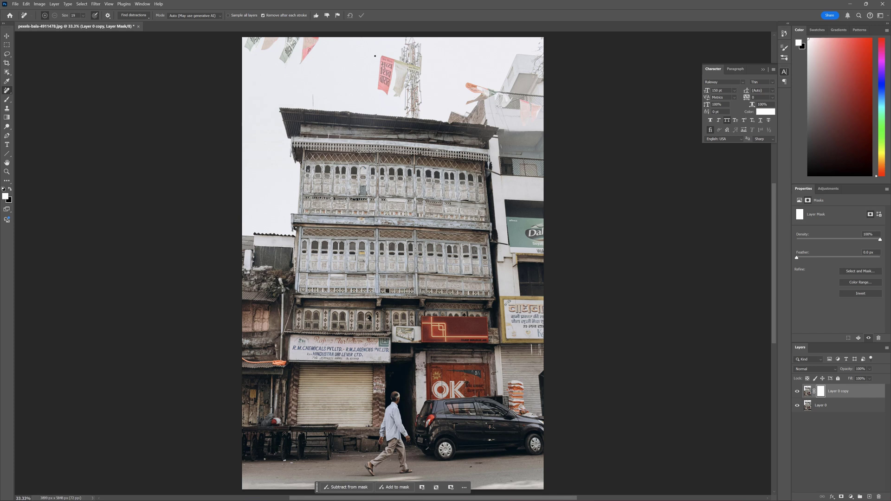
key("b")
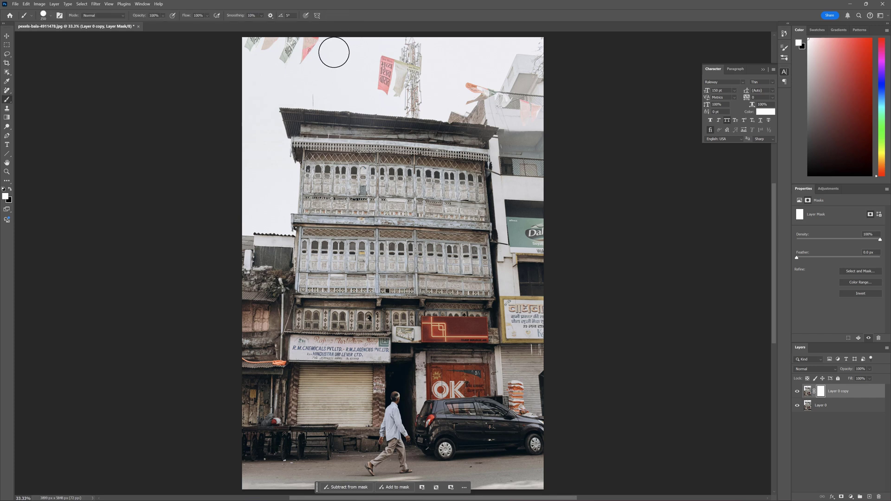
key("x")
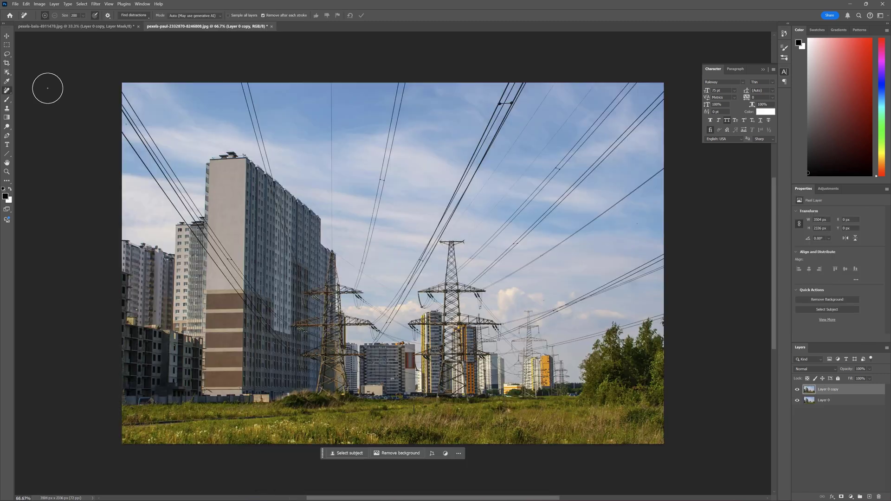
- Rerun power-line removal with generative AI off and toggle the AI off and Auto results
left_click(197, 18)
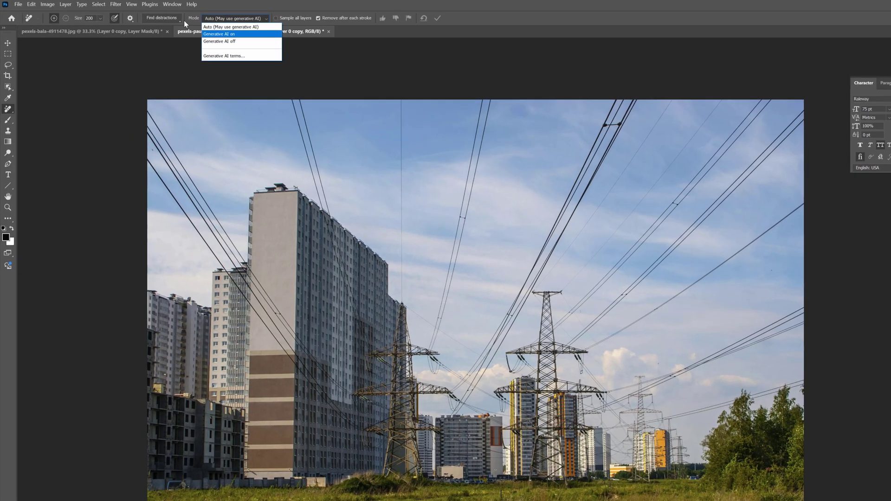
left_click(134, 15)
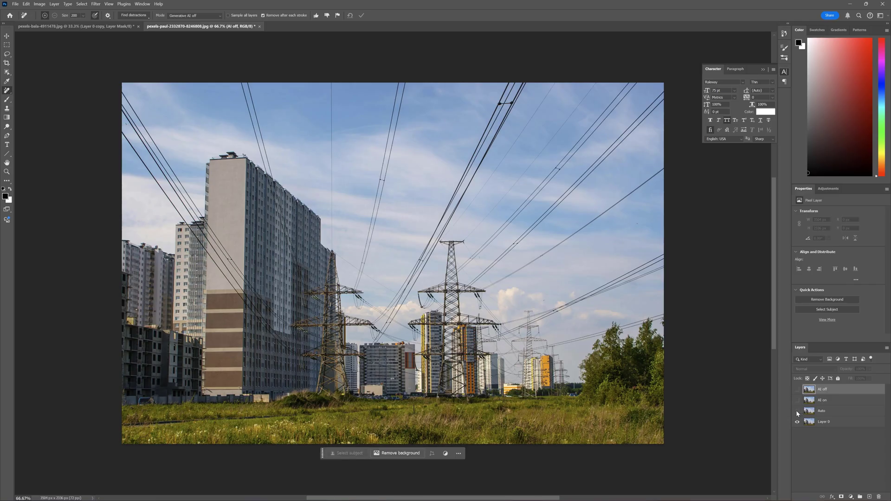
left_click(797, 411)
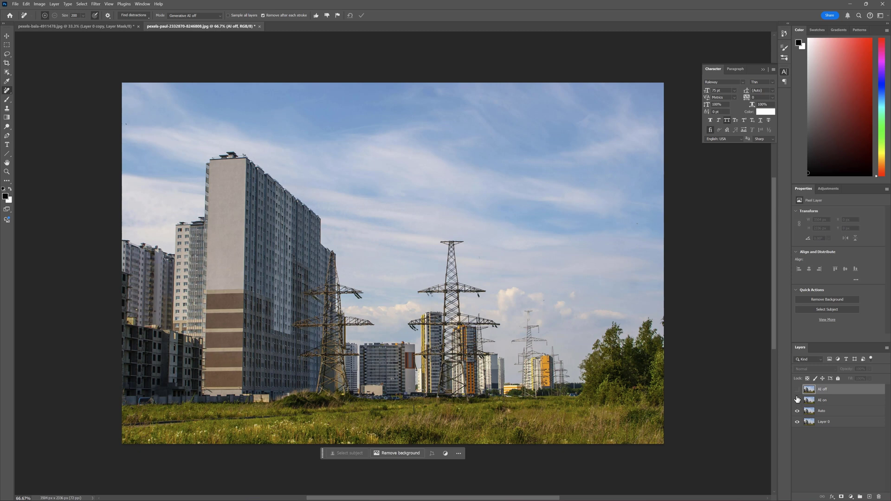
left_click(797, 390)
left_click(797, 390)
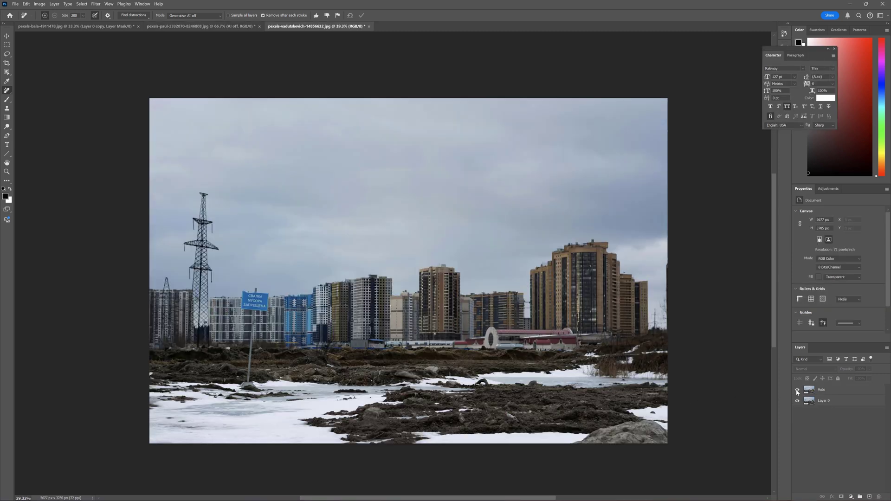
left_click(798, 391)
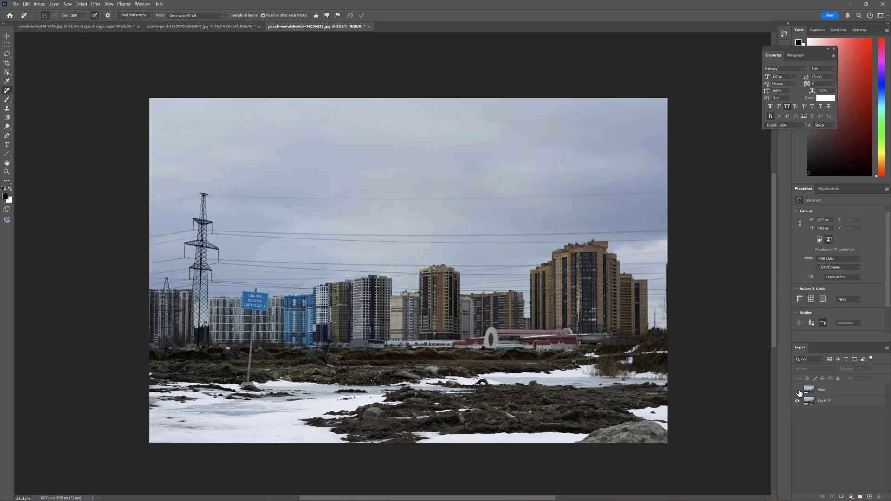
left_click(799, 390)
left_click(799, 390)
left_click(798, 390)
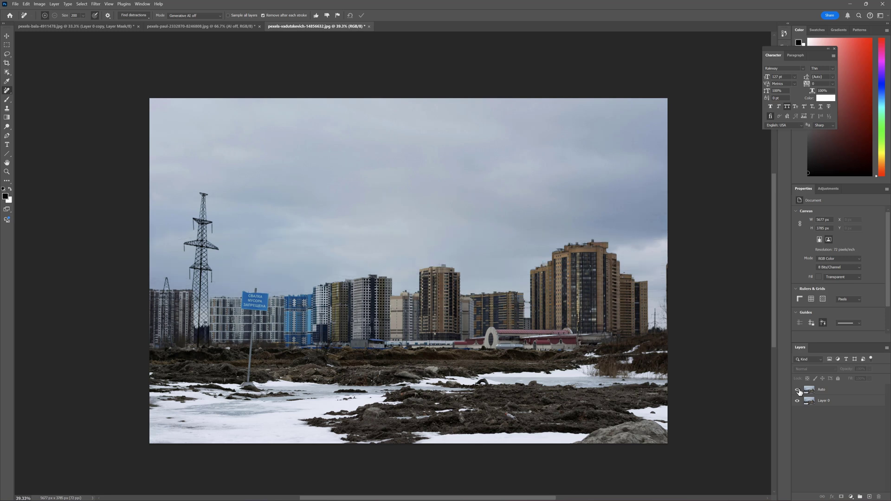
left_click(798, 390)
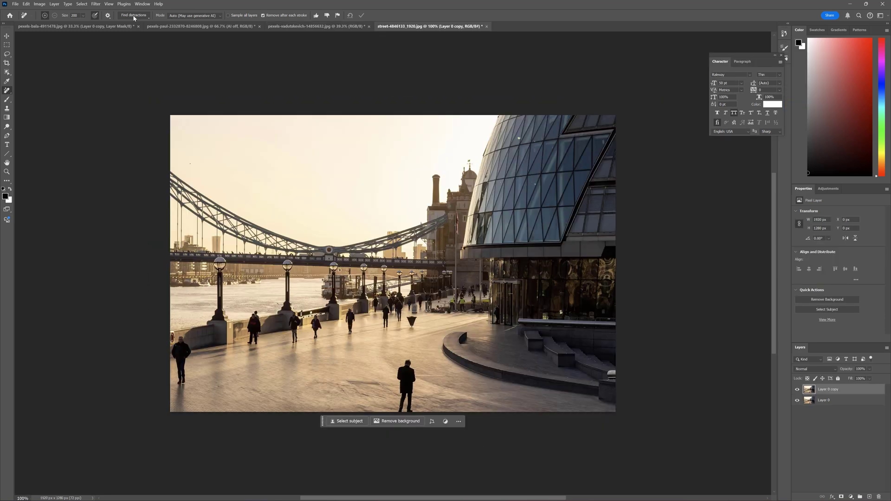
- Mark all people with Find distractions > People, refine with a size-30 brush, and apply
left_click(134, 16)
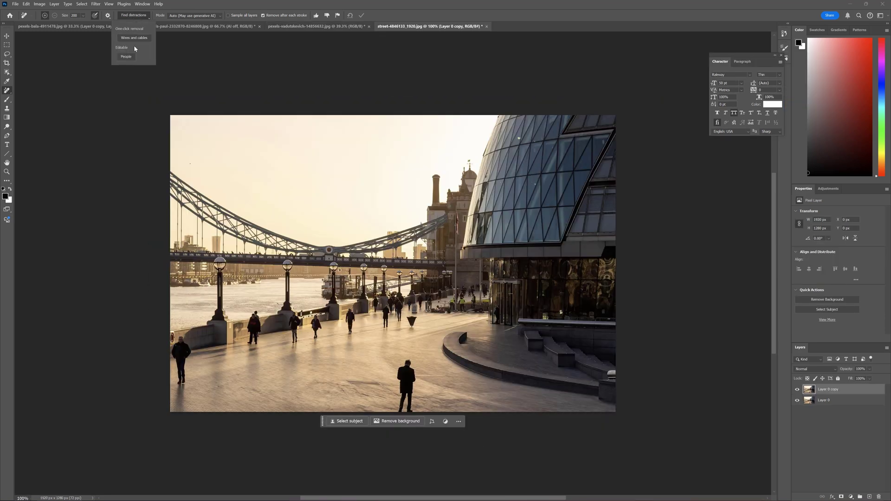
left_click(131, 58)
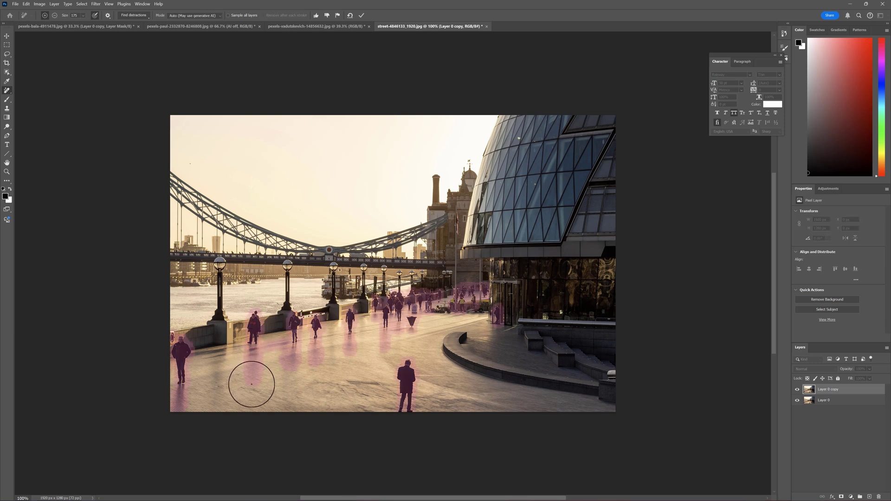
key("bracketleft")
key("bracketleft")
key("bracketleft")
key("bracketleft")
key("bracketleft")
key("bracketleft")
key("bracketleft")
key("bracketleft")
key("bracketleft")
key("bracketleft")
key("alt")
left_click(361, 16)
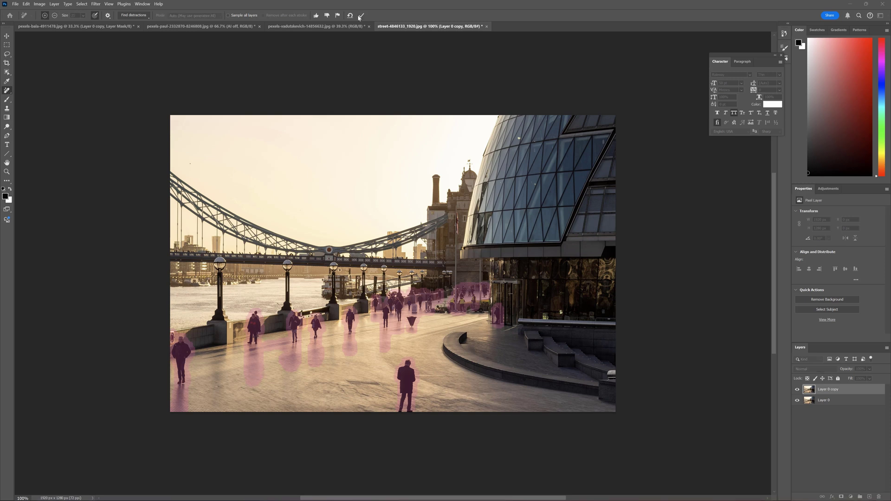
- Compare the street with and without people, then the AI on result against Auto
left_click(798, 391)
left_click(797, 392)
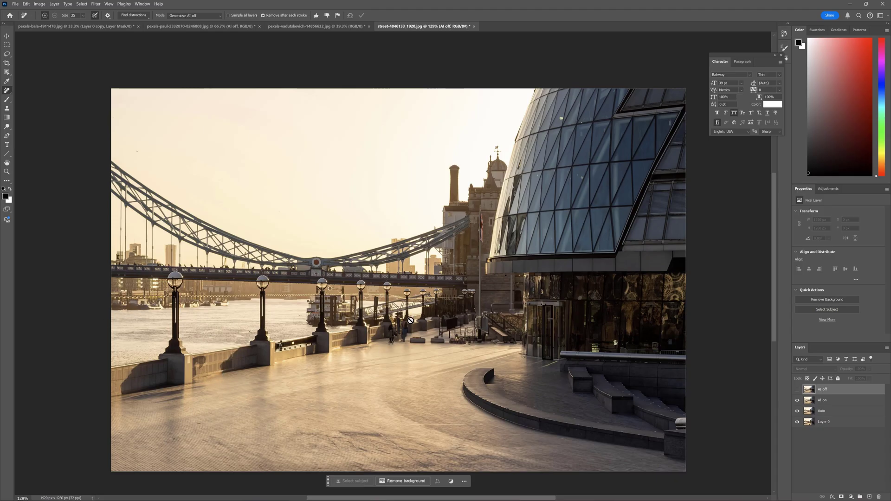
scroll(362, 361, "up", 5)
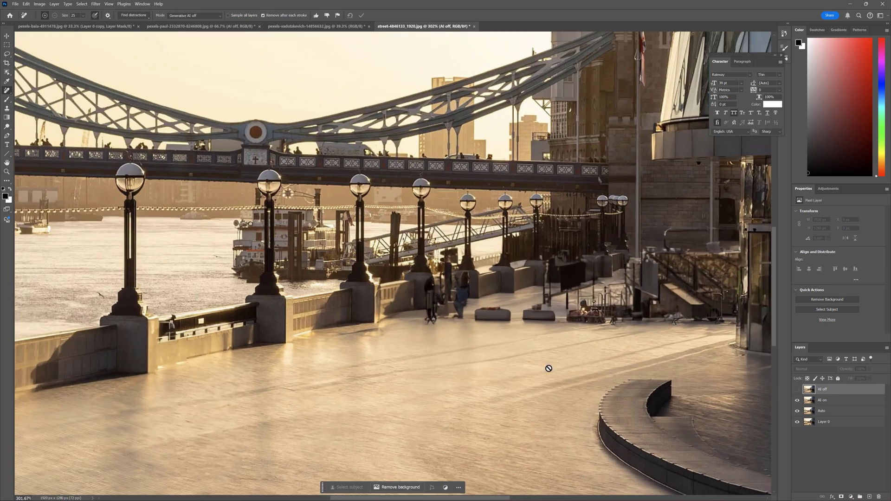
left_click(798, 402)
left_click(798, 401)
left_click(798, 402)
left_click(798, 402)
- Fit the photo in the window and toggle the AI off result to compare
key("ctrl+0")
left_click(797, 389)
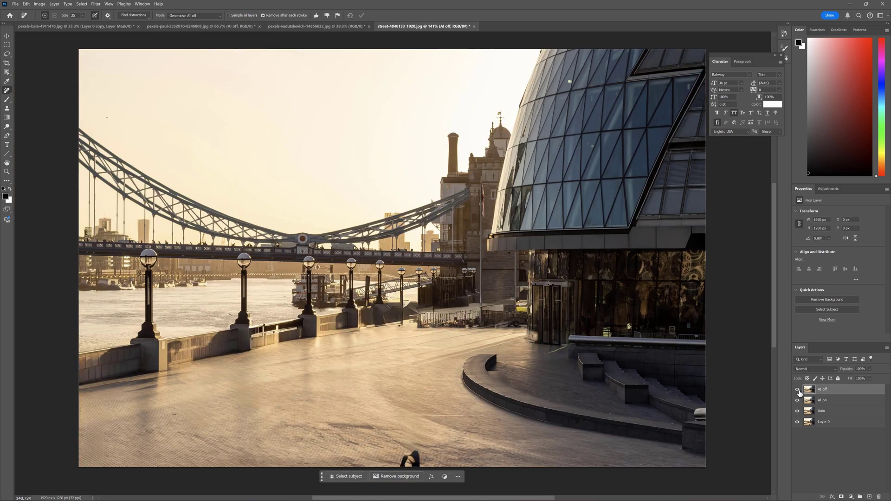
left_click(797, 390)
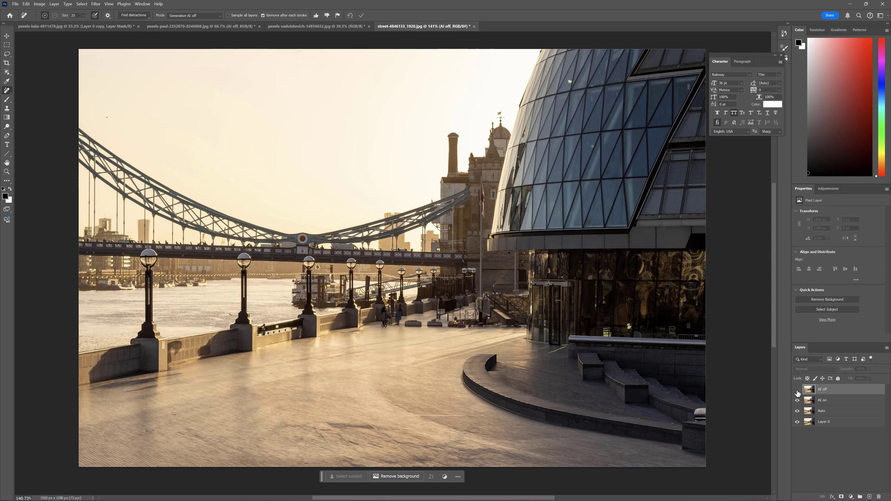
left_click(798, 390)
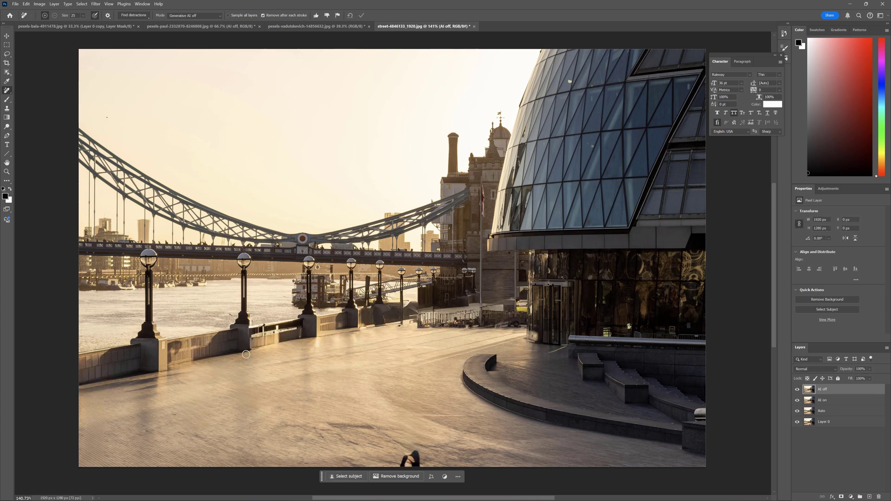
left_click(797, 390)
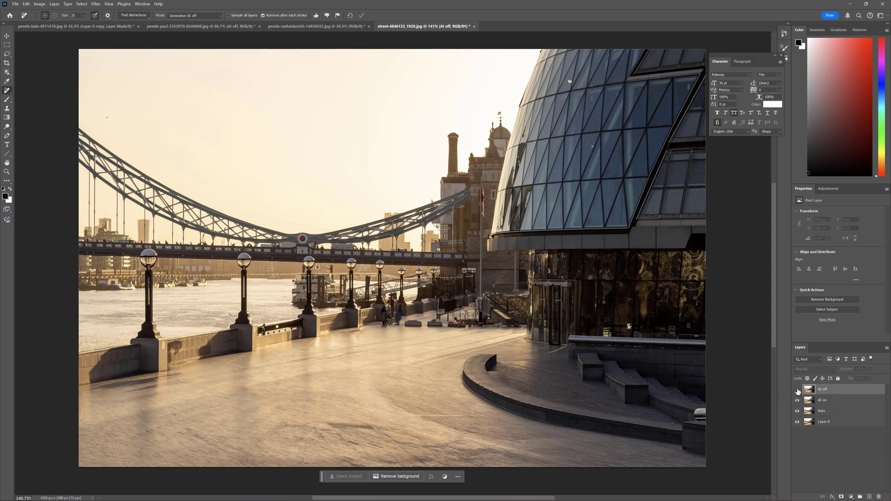
left_click(798, 390)
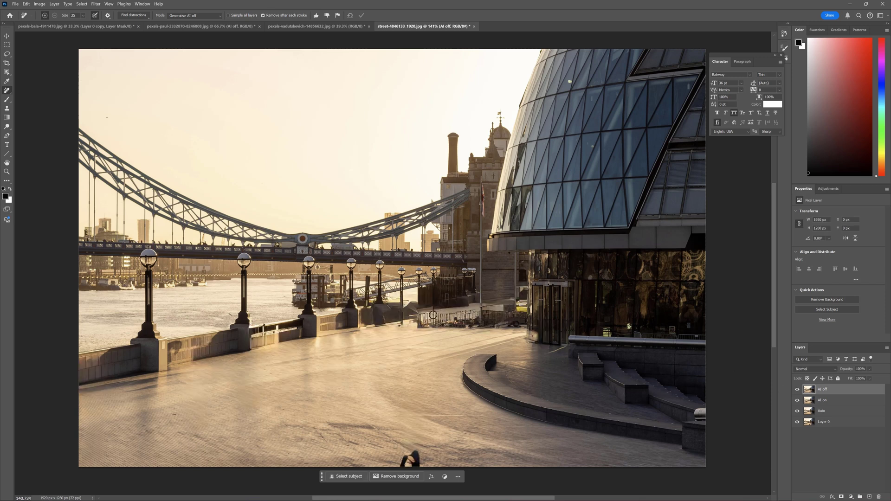
left_click(797, 390)
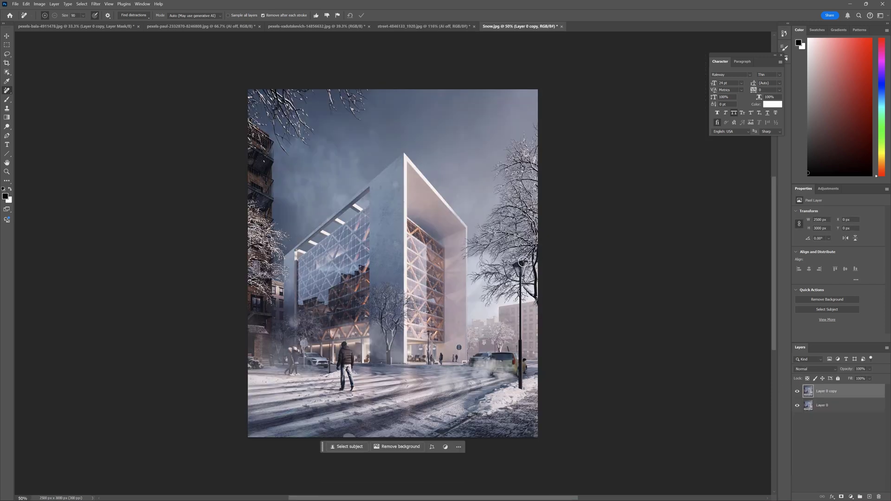
- Erase the snowy street's lamp with a size-125 removal brush, then reduce it to 80
key("bracketright")
key("bracketright")
left_click_drag(523, 269, 521, 386)
key("bracketleft")
key("bracketleft")
key("bracketleft")
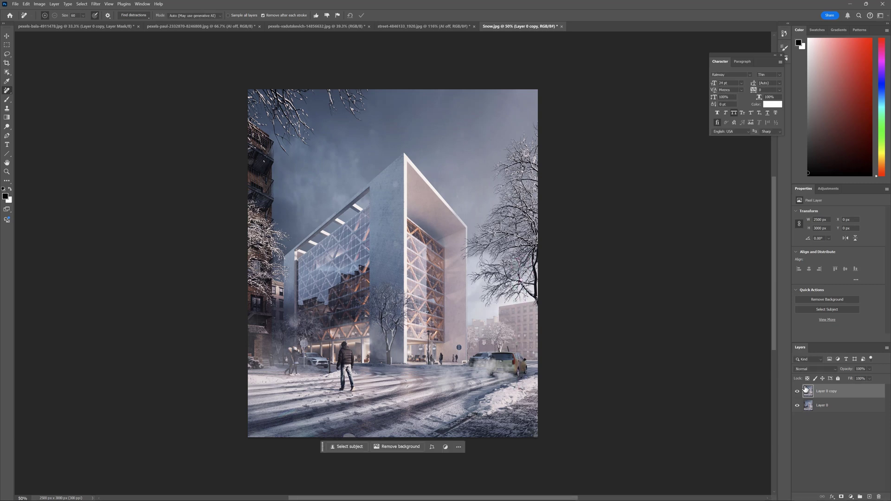
- Toggle the edited Layer 0 copy to compare the street before and after
left_click(798, 392)
left_click(798, 392)
left_click(798, 393)
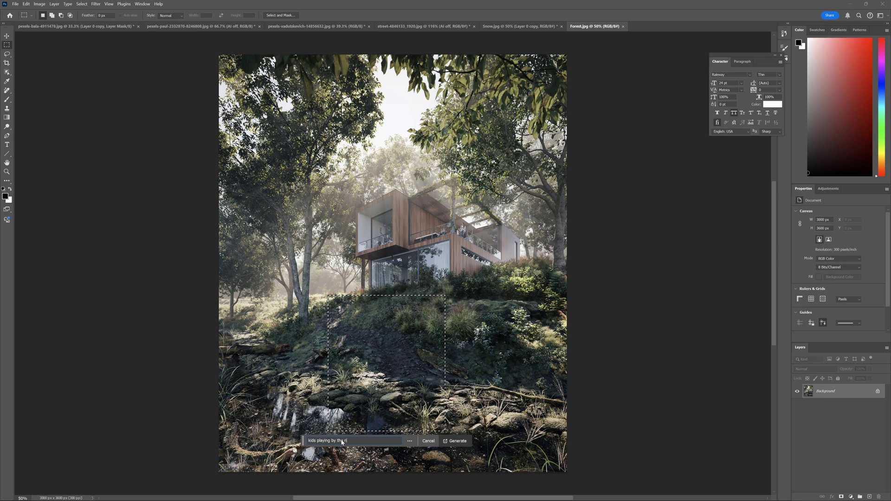
- Generate 'kids playing by the river' in the marked area and preview its variations
key("Return")
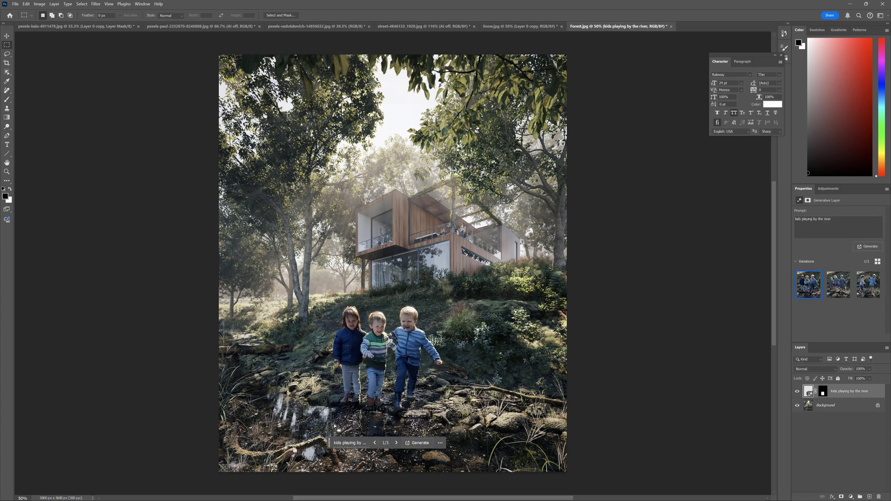
left_click(843, 290)
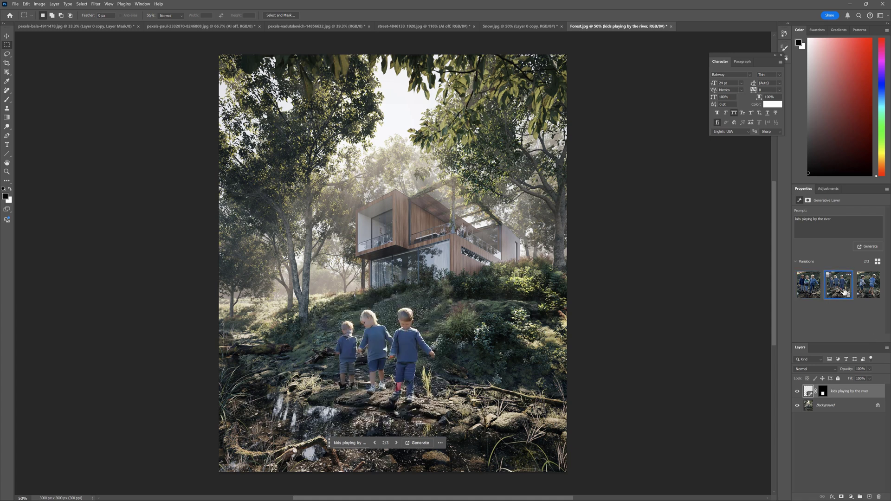
left_click(869, 289)
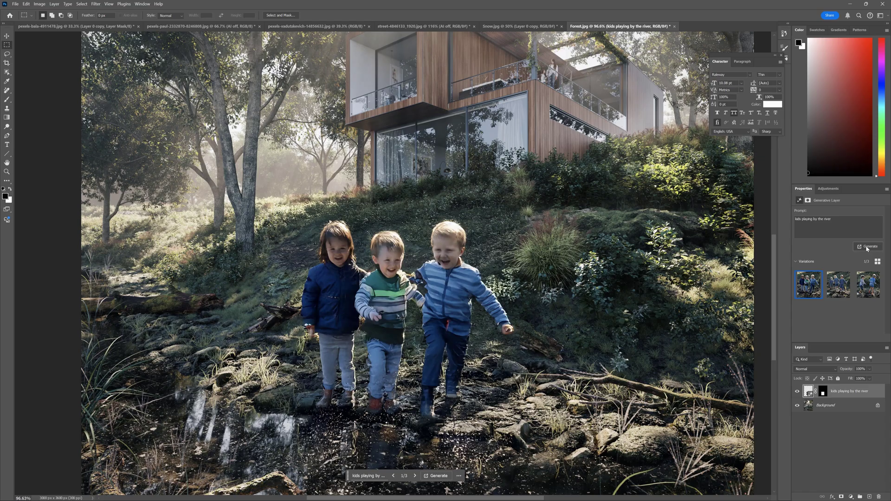
- Generate more kids variations, browse all six, then hide the kids layer
left_click(867, 247)
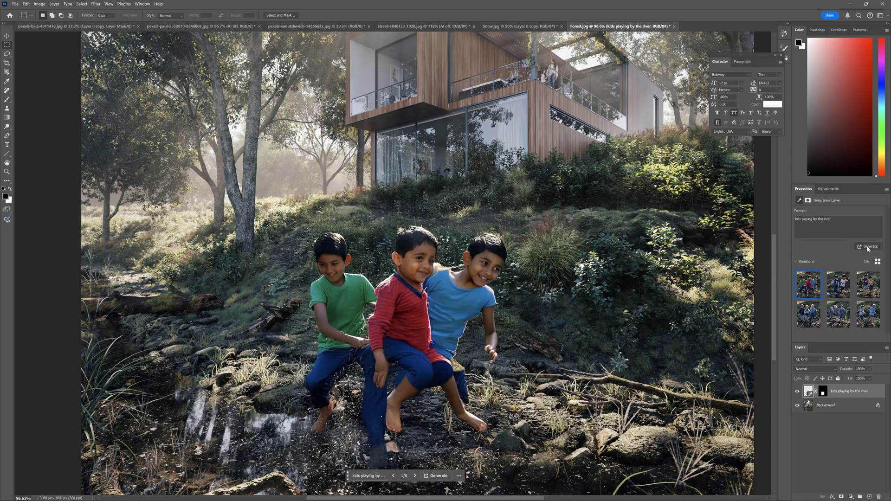
scroll(557, 328, "down", 2)
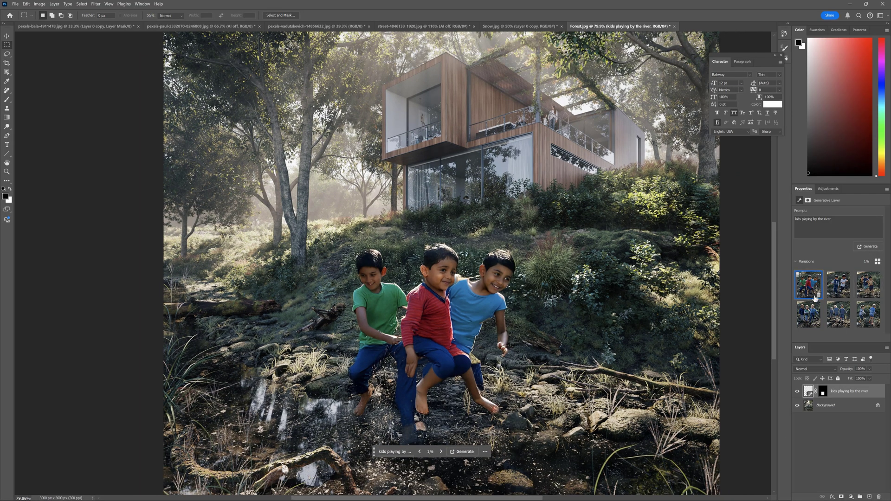
left_click(844, 288)
left_click(874, 290)
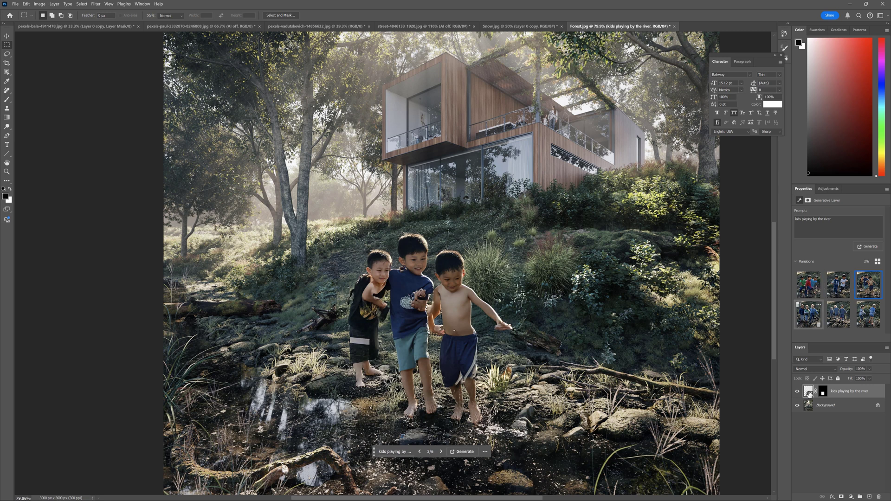
left_click(798, 391)
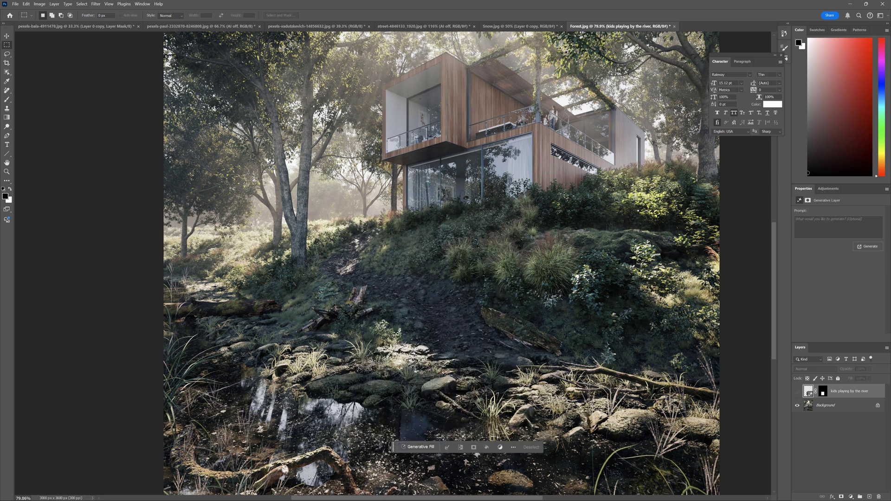
left_click(417, 447)
- Generate 'frogs by the river' in the marked area and preview the variations
type("frogs by the ri")
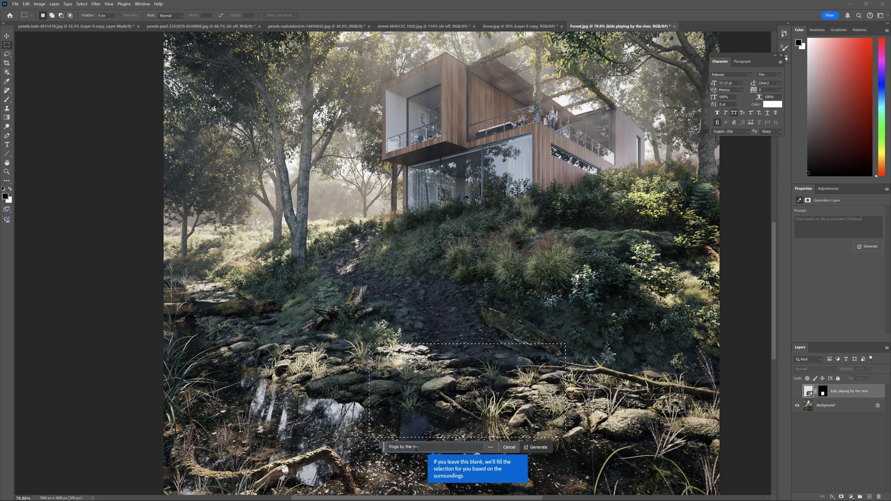
type("ver")
key("Return")
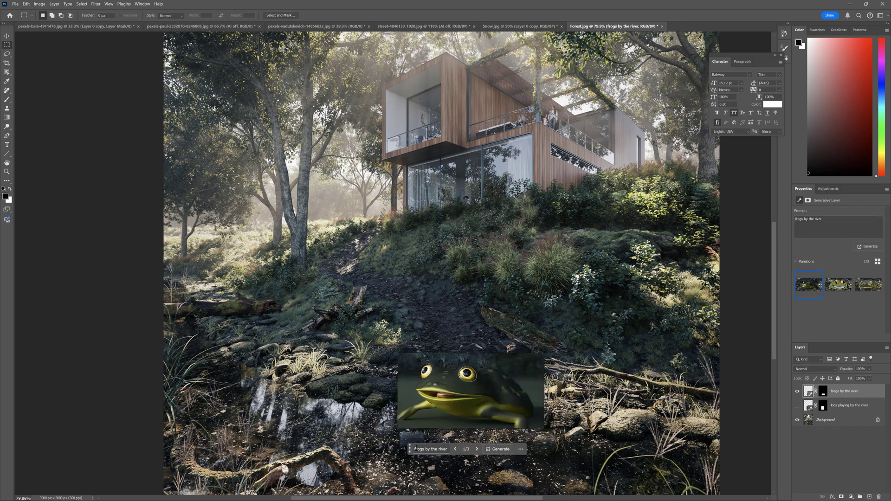
left_click(839, 284)
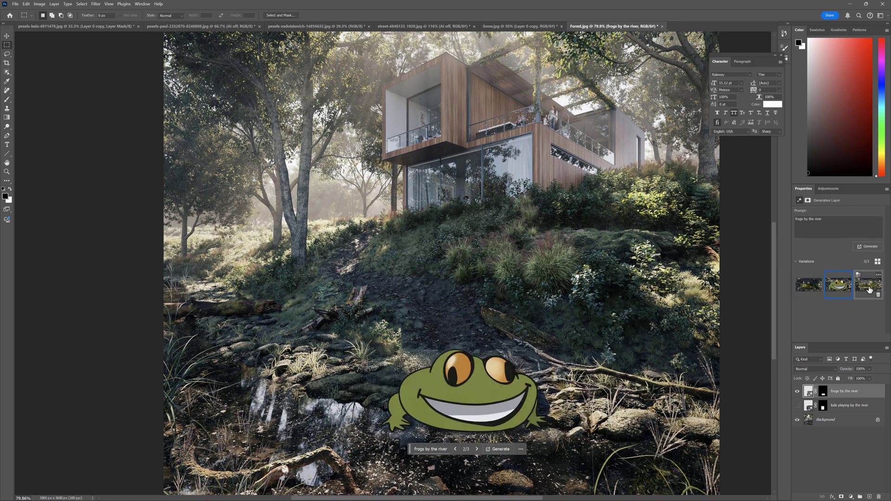
left_click(870, 290)
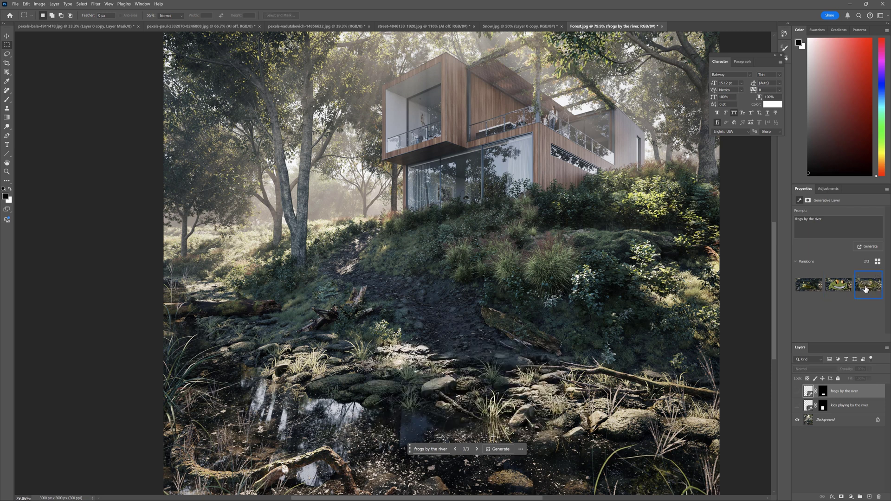
- Fill a smaller stream-bed area with 'frogs by the river' and pick the two-frog third variation
left_click_drag(366, 358, 433, 402)
left_click(347, 413)
type("frogs by the ri")
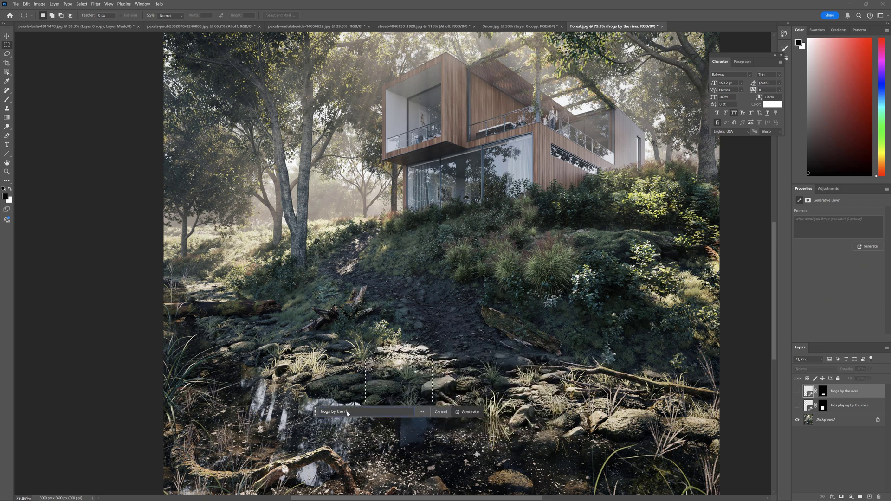
type("ver")
key("Return")
left_click(843, 286)
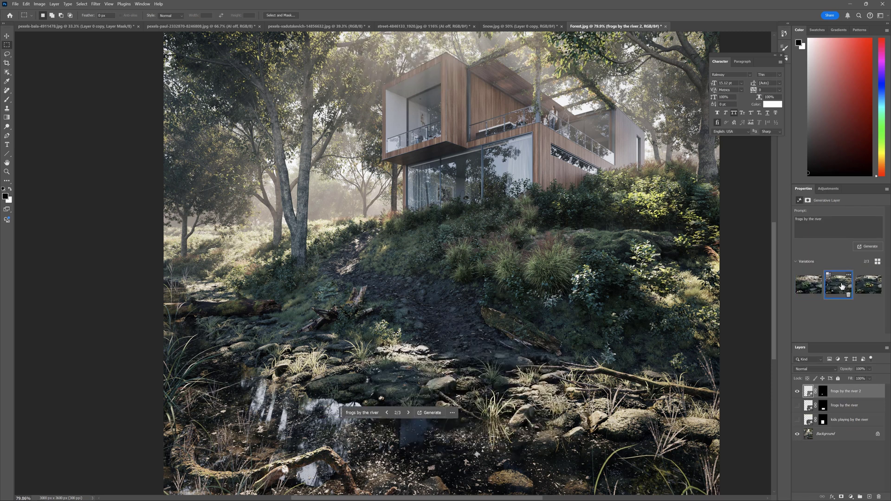
left_click(865, 287)
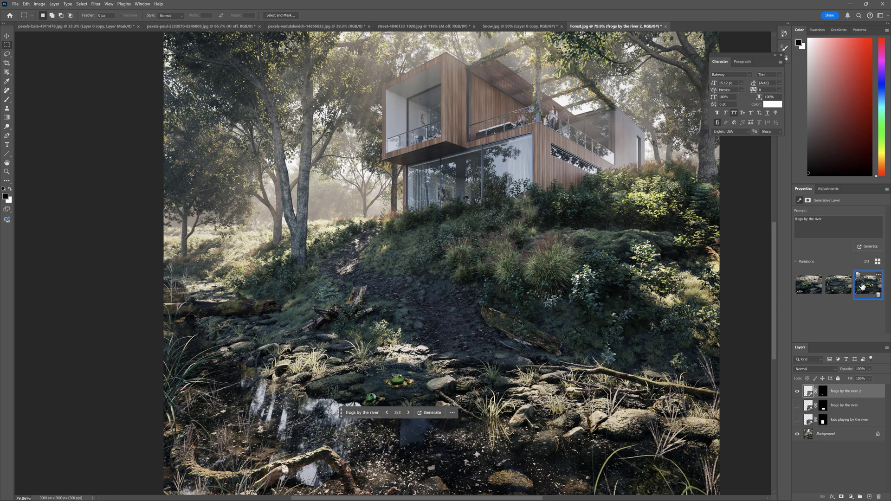
left_click(805, 287)
scroll(397, 390, "up", 5)
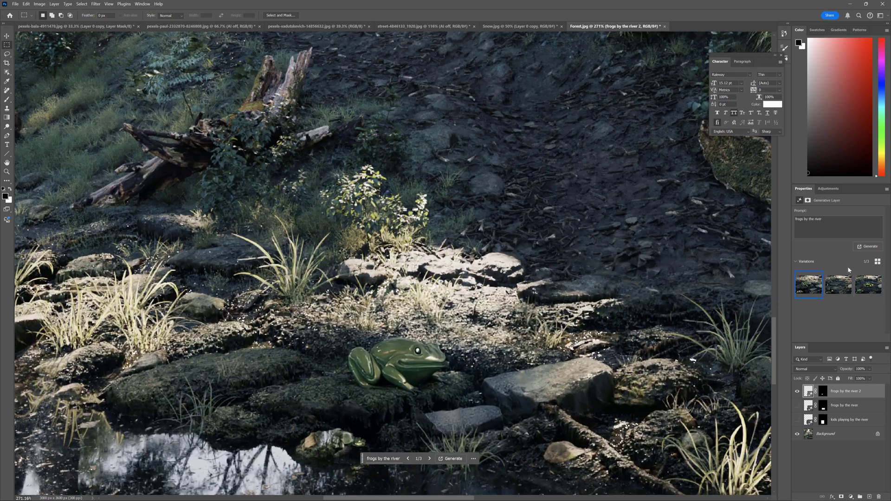
left_click(838, 290)
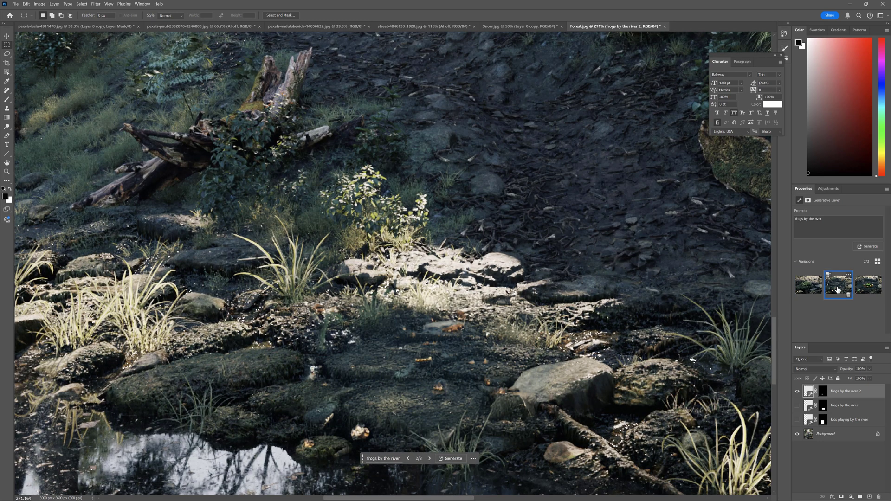
left_click(874, 286)
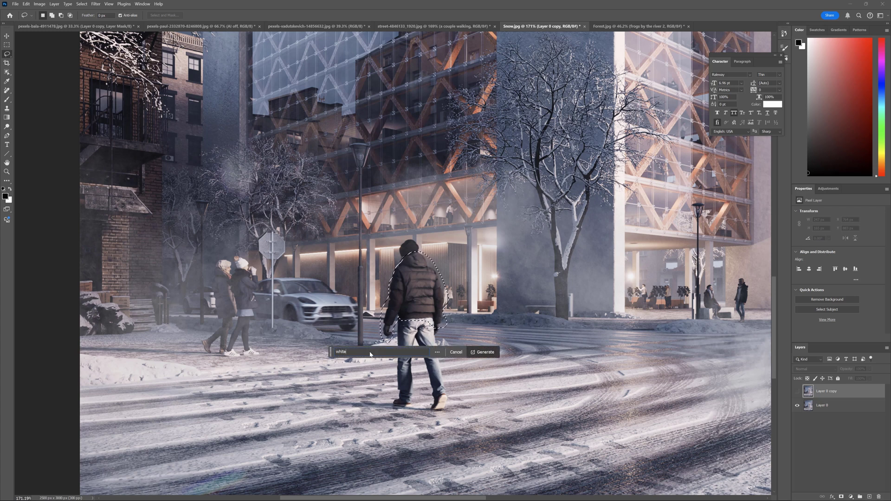
- Generate a white jacket for the walking man and step through the variations
left_click(485, 352)
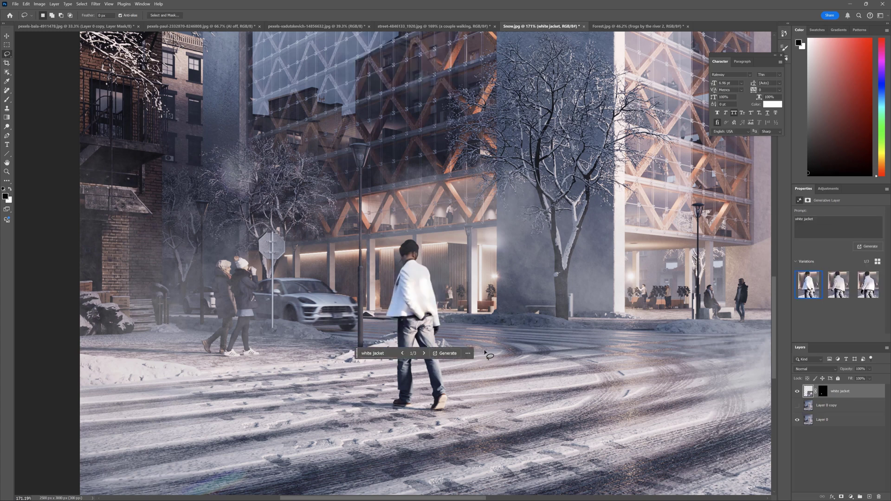
left_click(424, 353)
left_click(424, 354)
left_click(402, 354)
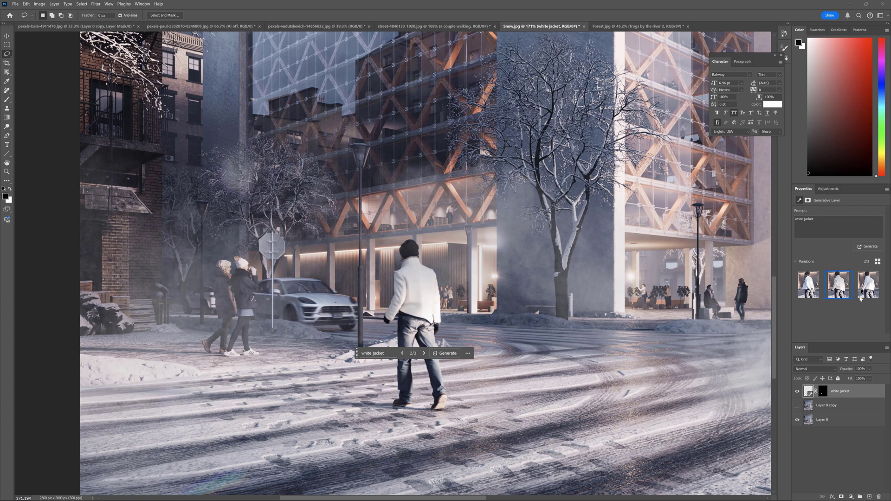
- Generate jackets similar to the second variation and choose the second of six
left_click(848, 276)
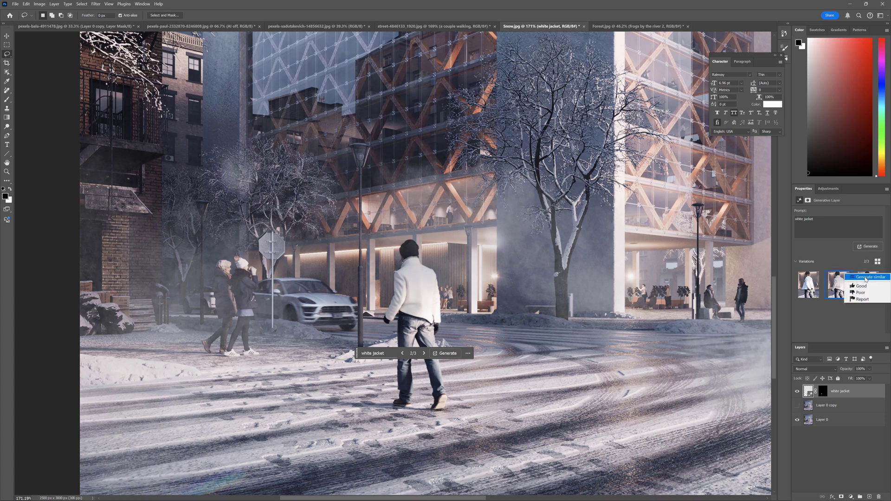
left_click(867, 277)
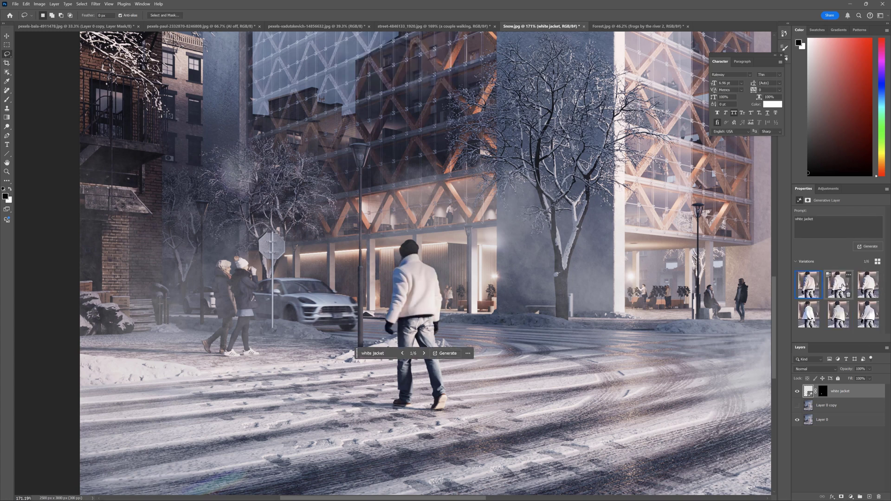
left_click(843, 286)
left_click(864, 289)
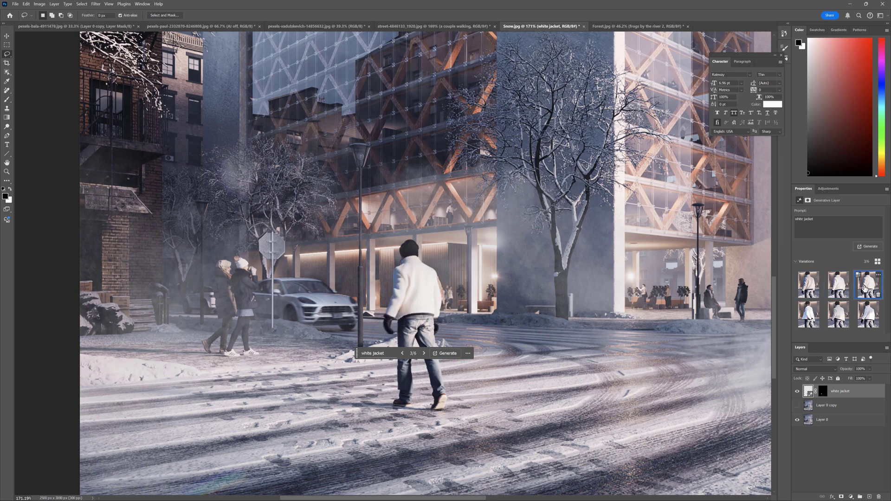
left_click(839, 288)
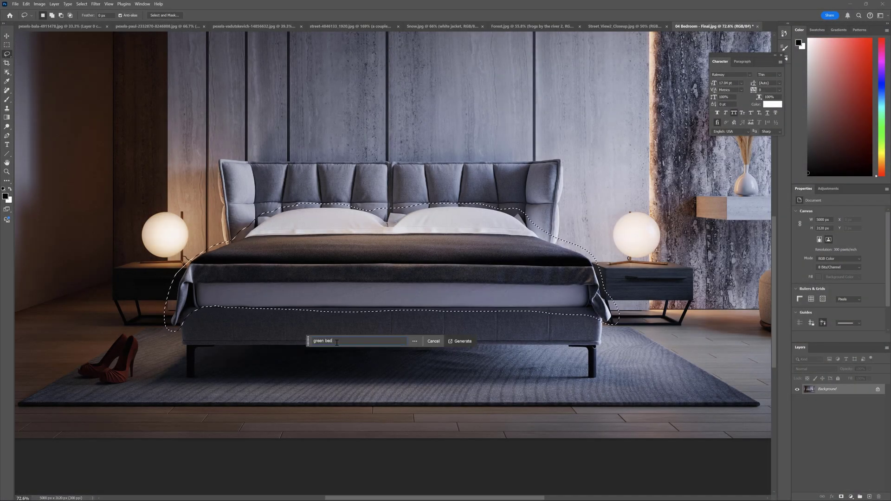
- Generate another green bed linen variation and step back to the first one
left_click(462, 342)
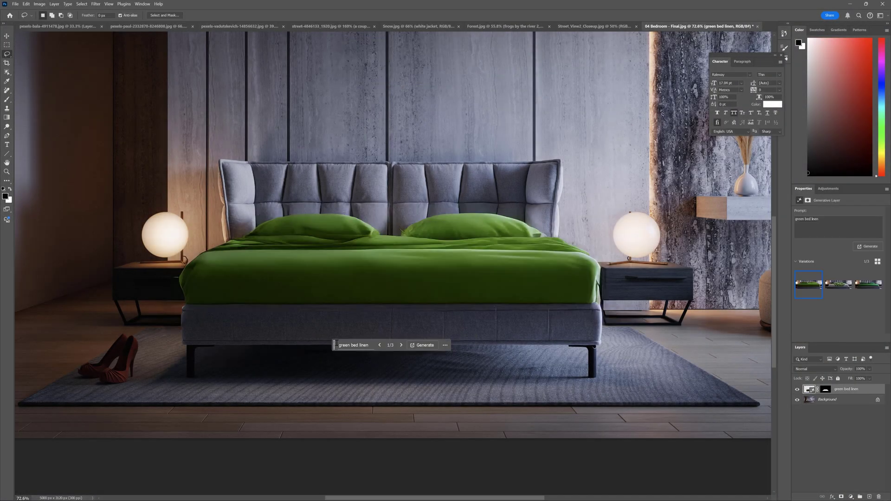
left_click(401, 345)
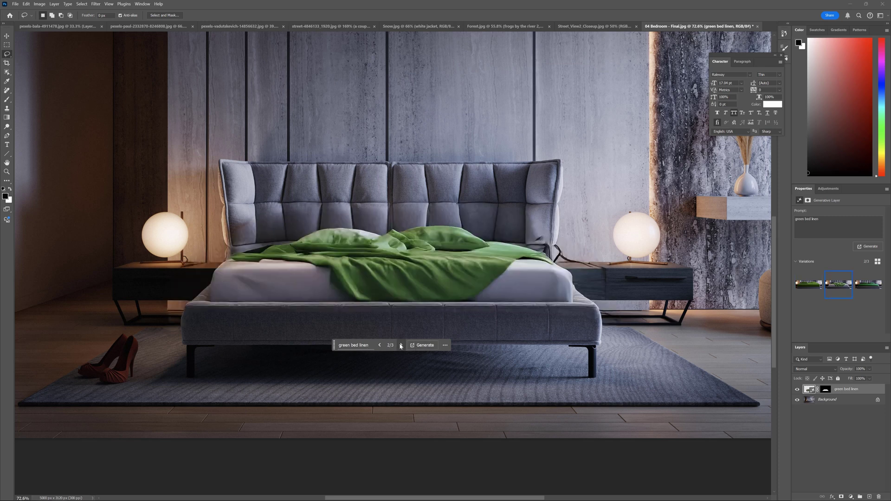
left_click(402, 345)
left_click(379, 345)
left_click(380, 345)
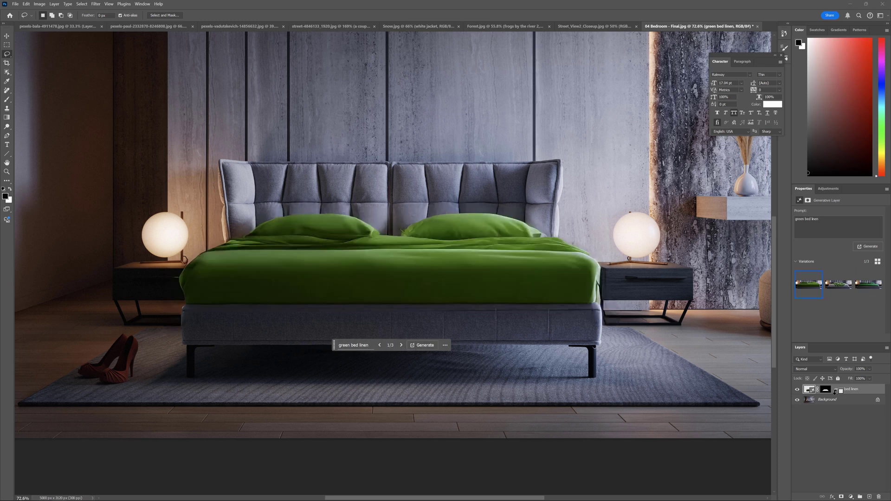
- Duplicate the green bed linen layer, zoom in and toggle the copy to compare with the original
key("ctrl+j")
mouse_move(799, 277)
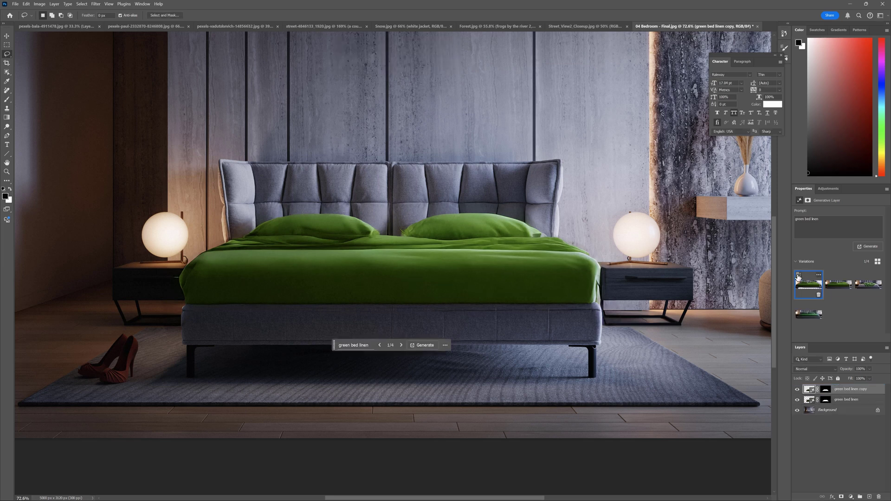
scroll(446, 258, "up", 5)
left_click(798, 390)
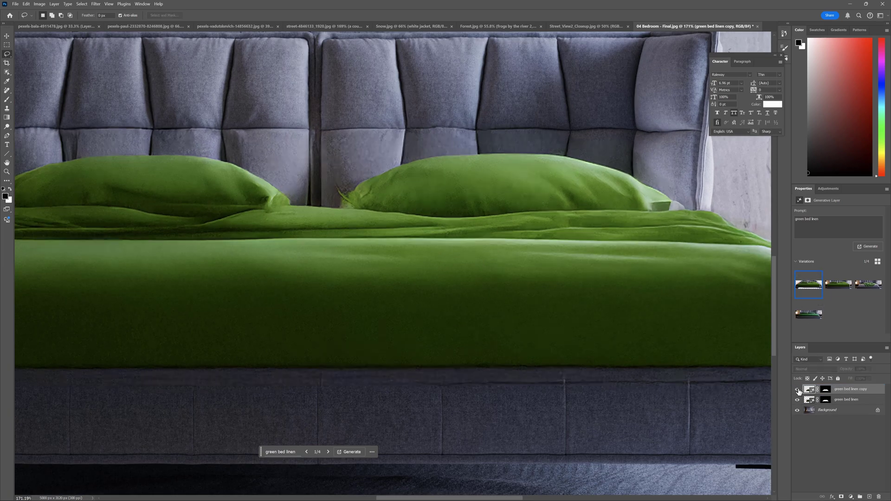
left_click(799, 390)
left_click(798, 390)
left_click(798, 390)
scroll(672, 226, "down", 3)
scroll(672, 227, "up", 5)
scroll(672, 226, "up", 1)
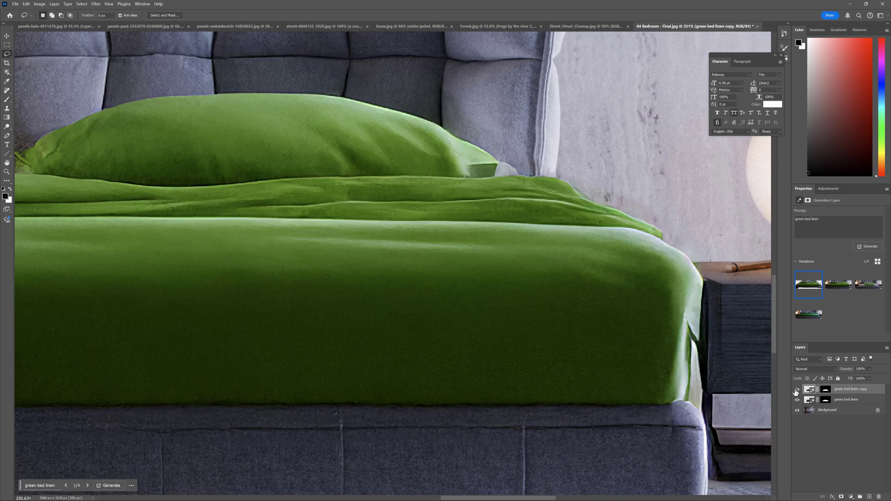
left_click(798, 390)
left_click(798, 390)
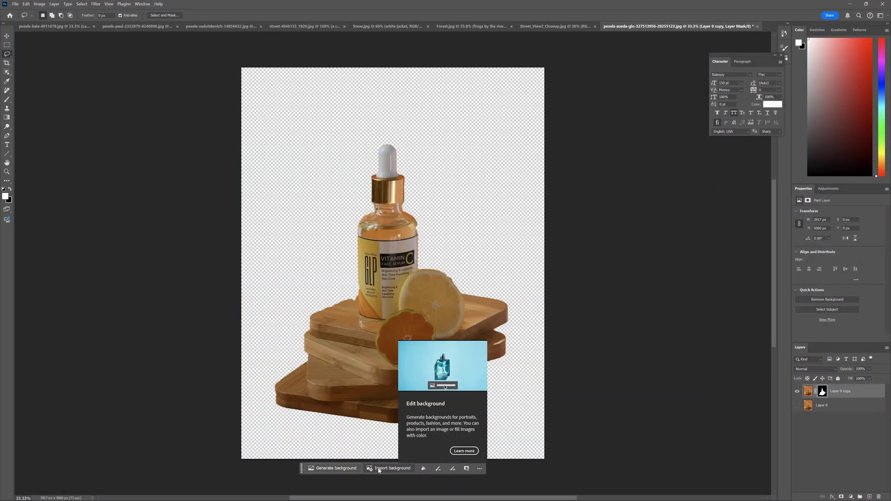
- Generate a 'slices of orange fruit and yellow flowers' background and keep the first variation
left_click(335, 468)
type("slices of orange fruit and")
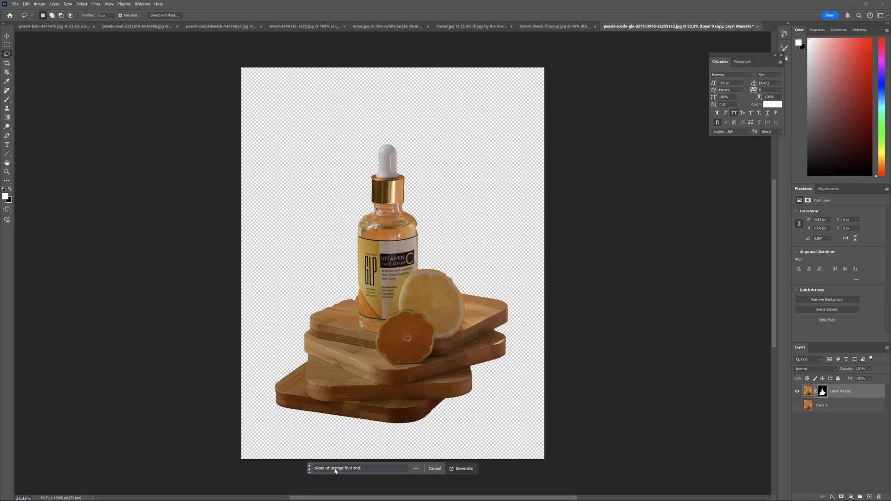
type(" yellow flowers")
key("Return")
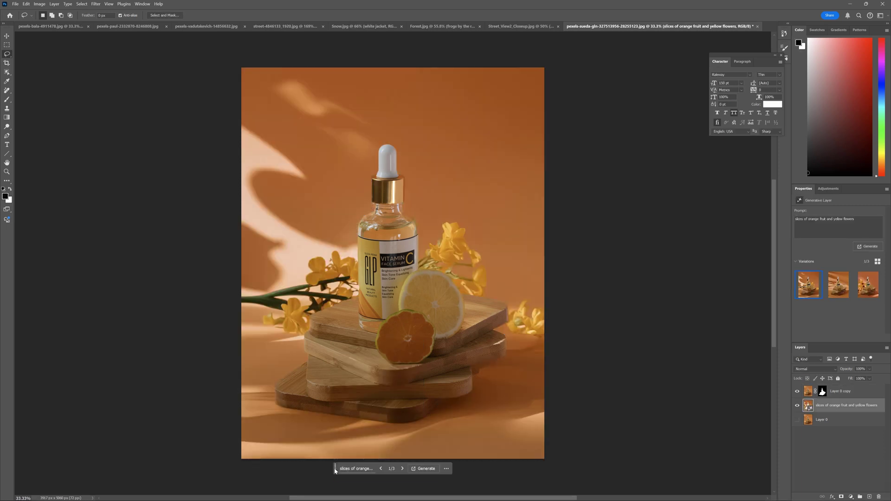
left_click(843, 287)
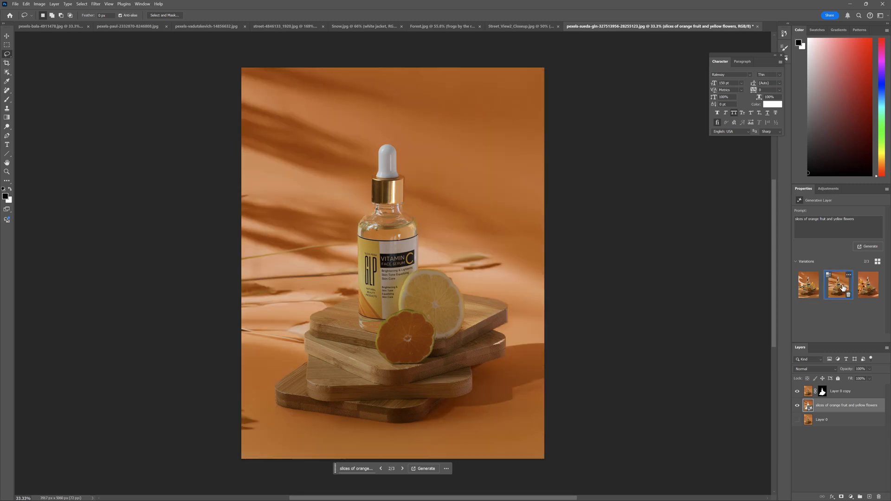
left_click(875, 289)
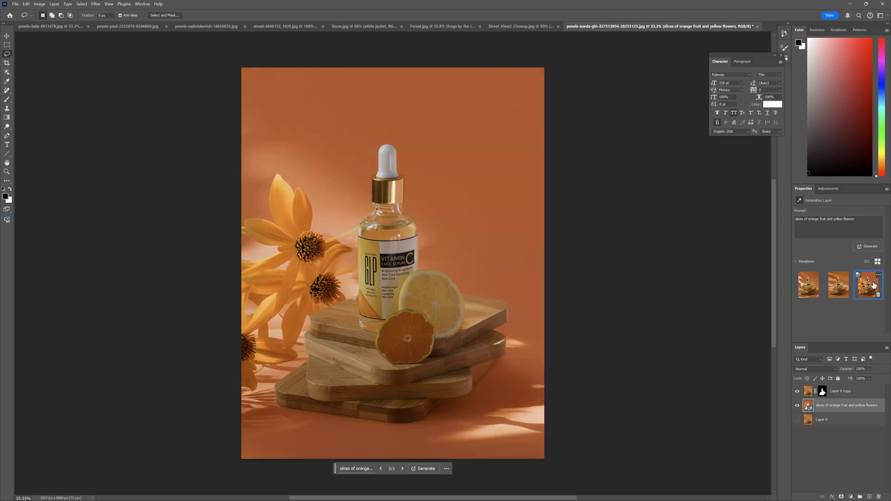
left_click(805, 289)
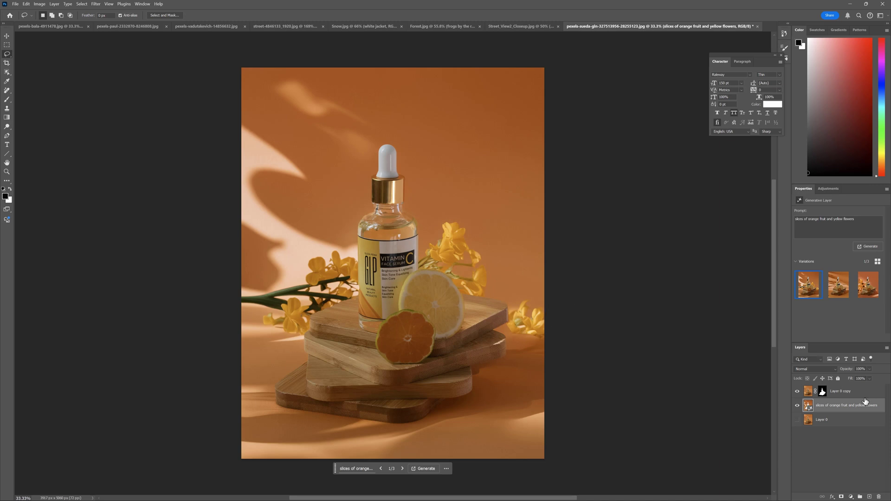
- Try shifting the Layer 0 copy product layer right, then undo the move
left_click(839, 392)
key("v")
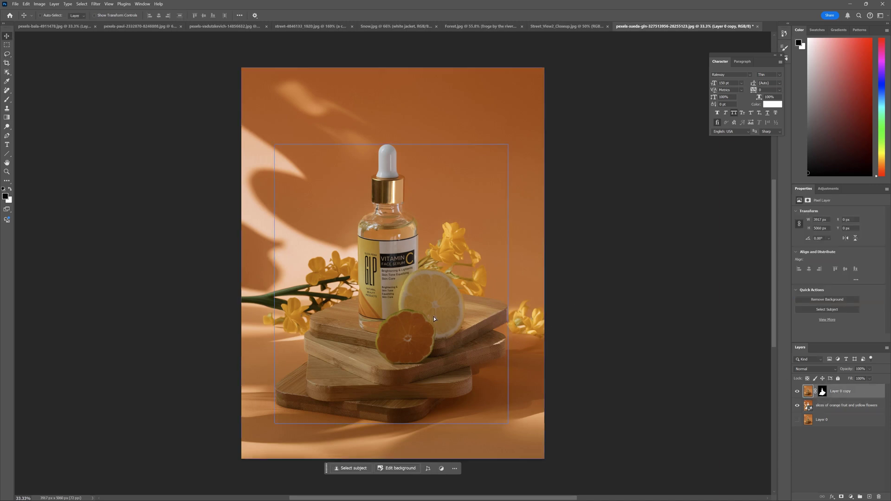
left_click_drag(433, 317, 459, 320)
key("ctrl+z")
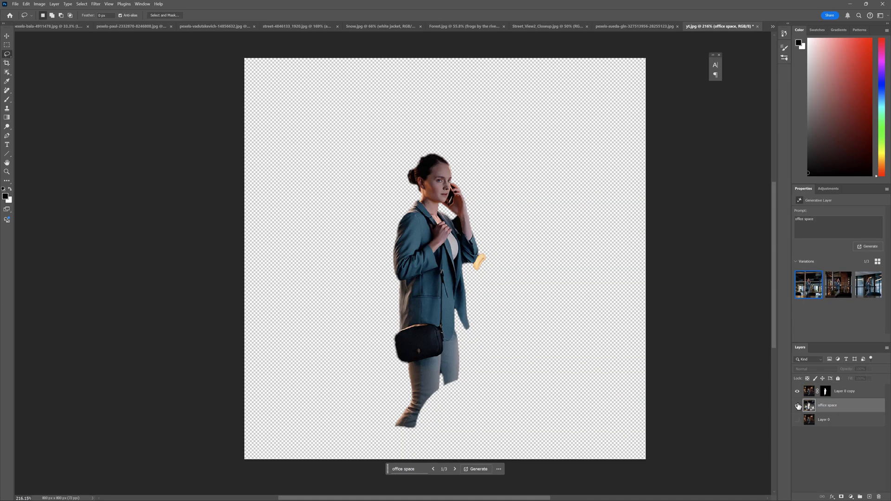
- Reveal the 'office space' background behind the woman and settle on the brick-wall office variation
left_click(798, 406)
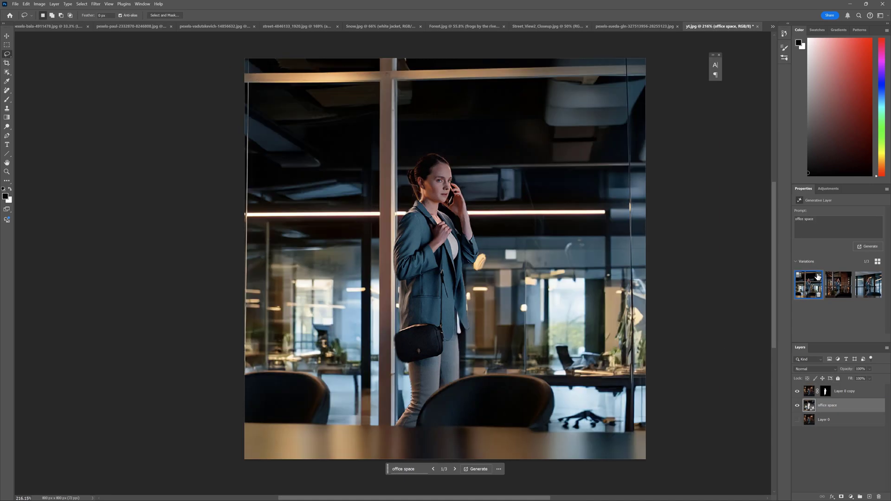
left_click(838, 285)
left_click(872, 287)
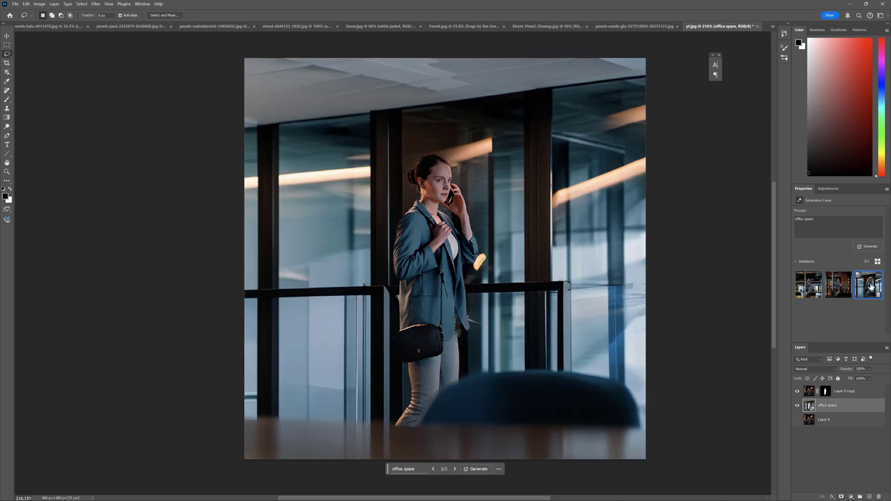
left_click(841, 288)
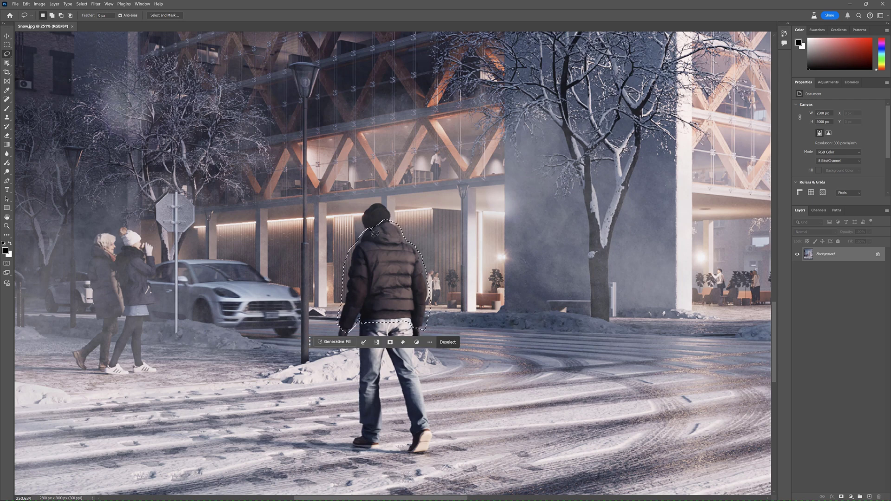
left_click(335, 341)
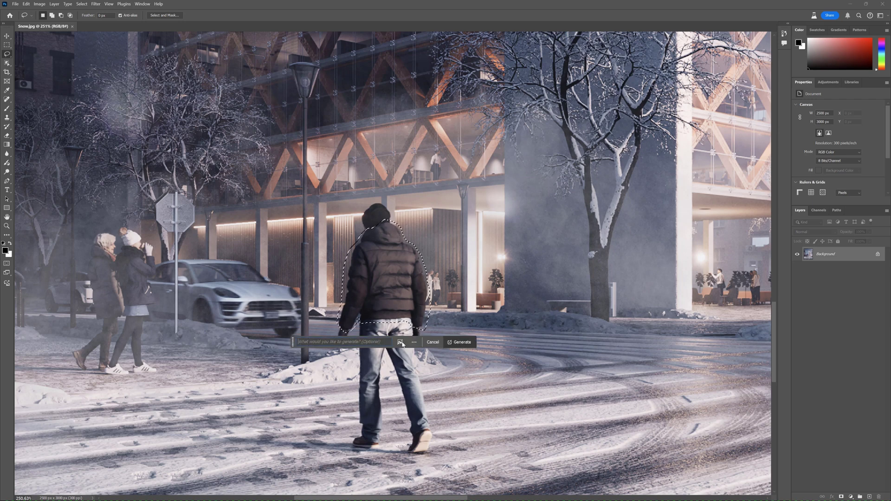
- Add the jacket reference image to the Generative Fill with its background removed
left_click(399, 343)
left_click(555, 238)
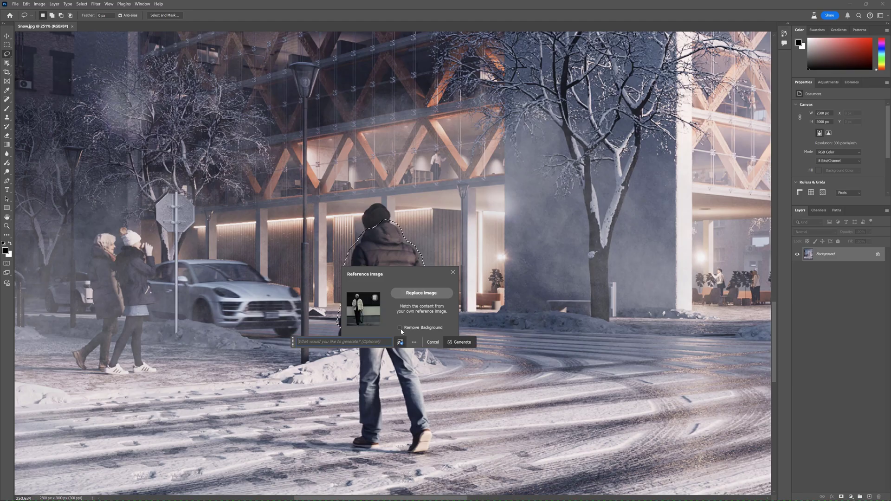
left_click(400, 328)
- Generate a 'white jacket' on the man and keep variation 3/3
left_click(367, 342)
type("white")
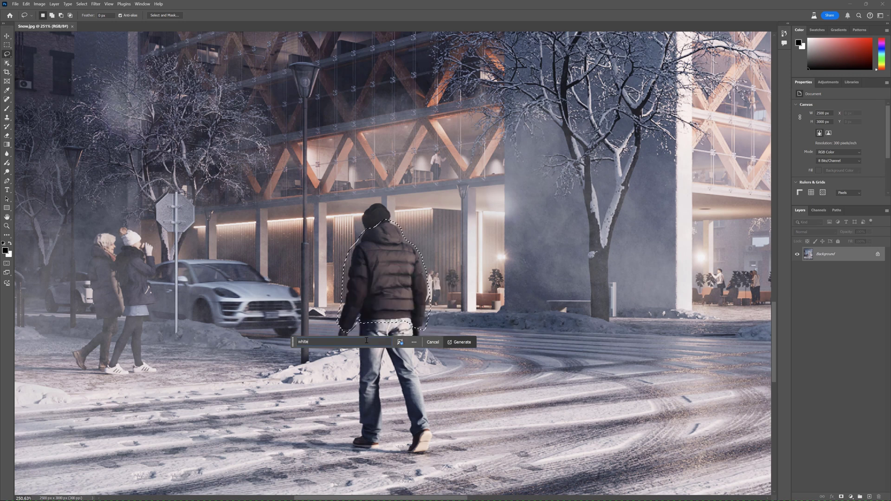
type("jacket")
left_click(460, 342)
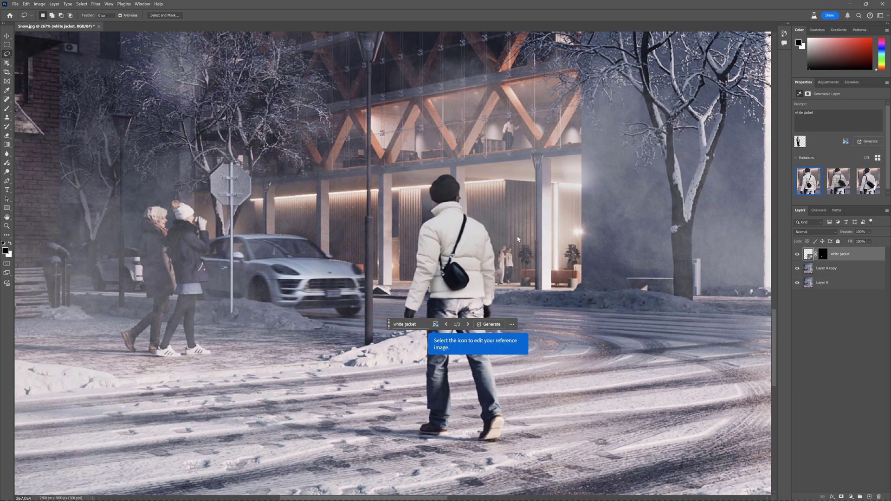
left_click(468, 324)
left_click(468, 324)
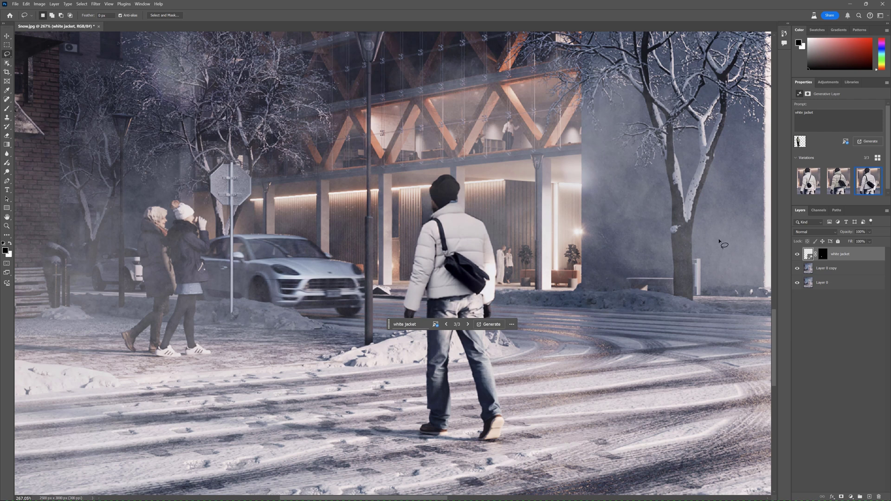
left_click(846, 142)
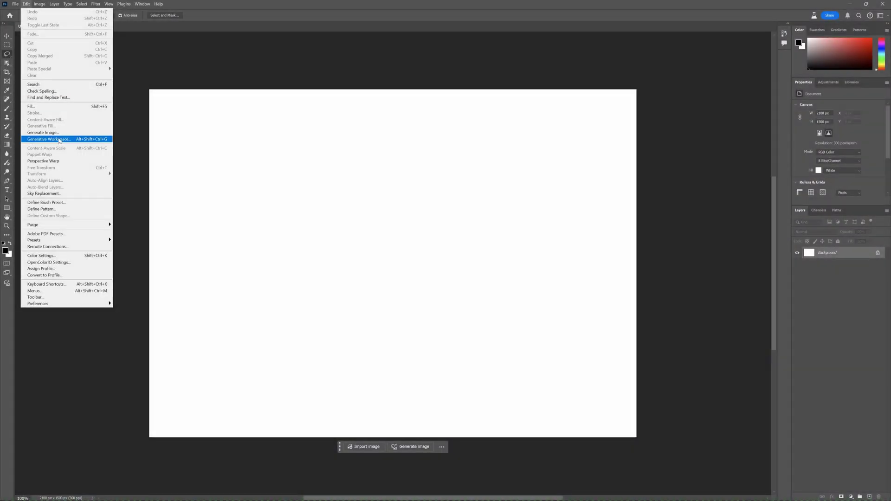
- Open the Generative Workspace, enlarge its window, and paste in the hilltop house prompt
left_click(59, 139)
left_click_drag(576, 399, 688, 431)
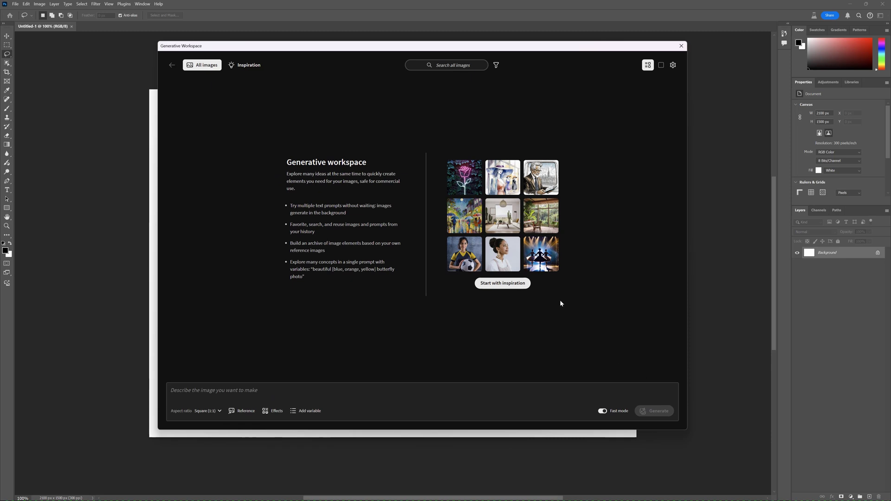
left_click(191, 394)
type("A photo from the top looking down at a contemporary house with a nature-inspired design, perched on a hill. The house is surrounded by a soft, enveloping fog that drifts through the landscape. The sky is painted with a stunning sunset, with warm, golden tones blending with hints of pink and purple in the clouds. The house glows warmly against the backdrop, emanating a welcoming and cozy vibe. The fog and clouds create a dreamy atmosphere, enhancing the serene and tranquil mood of the scene. The overall effect is one of warmth and beauty, inviting you to experience the peacefulness of this hilltop retreat.")
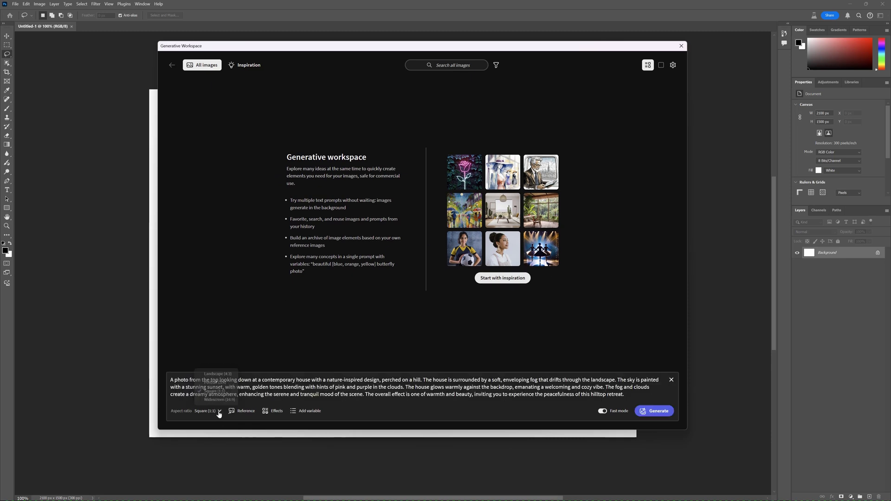
- Check the Reference, Effects and variable options, then generate images from the hilltop house prompt
left_click(242, 412)
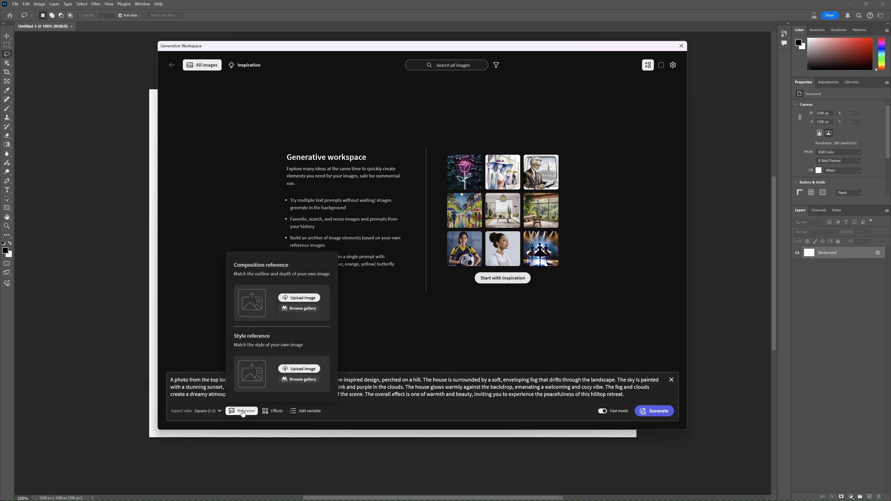
left_click(274, 414)
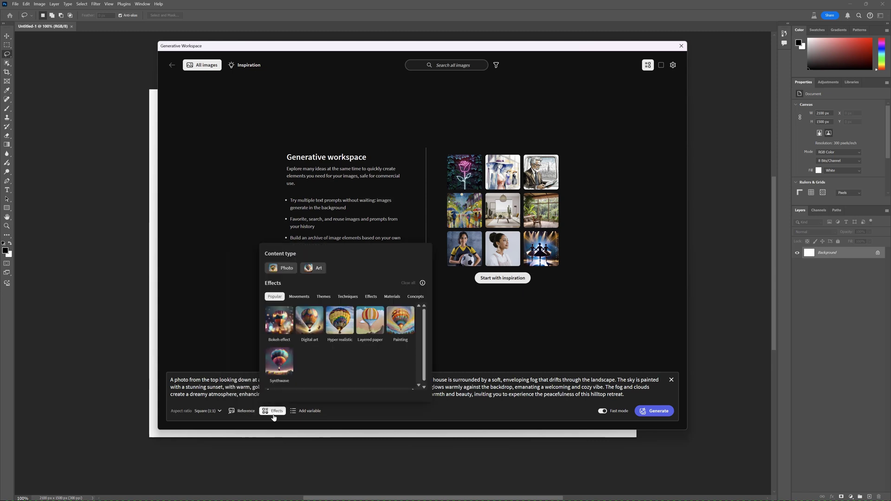
left_click(317, 414)
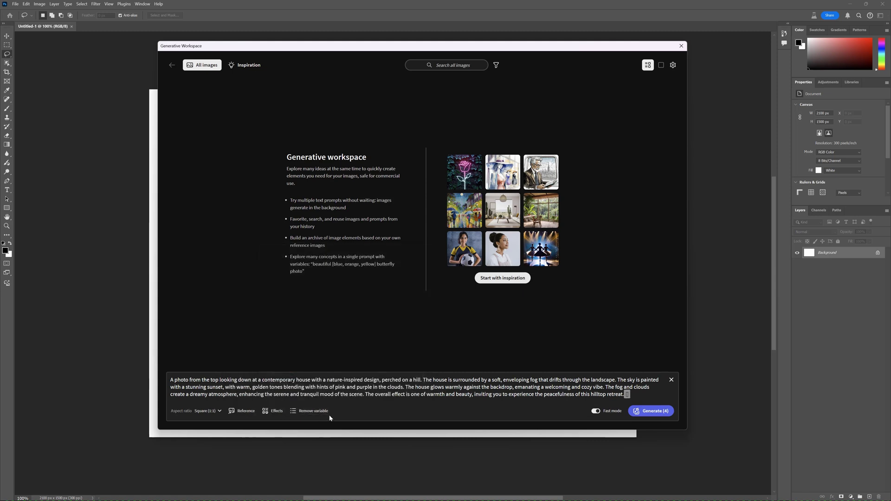
left_click(314, 413)
left_click(314, 413)
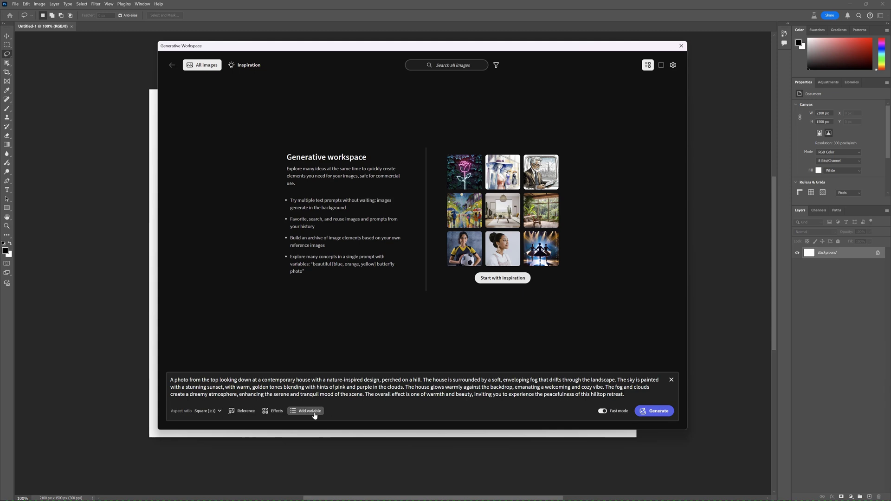
left_click(314, 413)
left_click(314, 412)
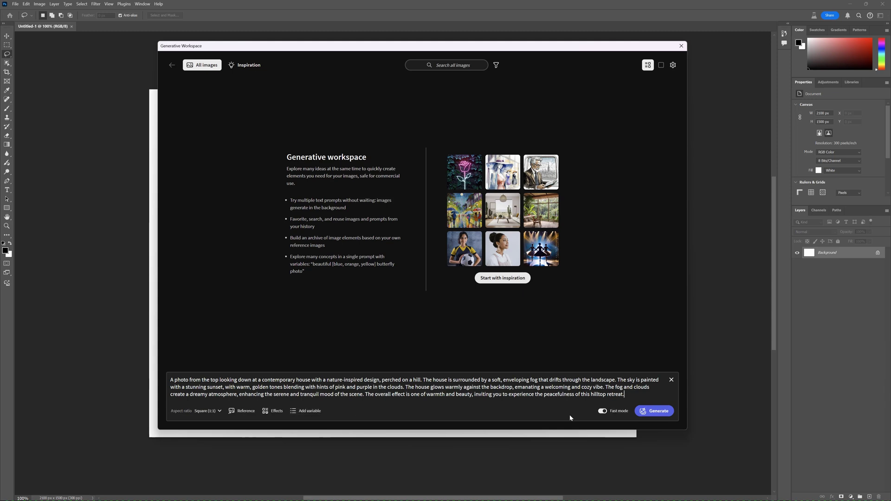
left_click(651, 413)
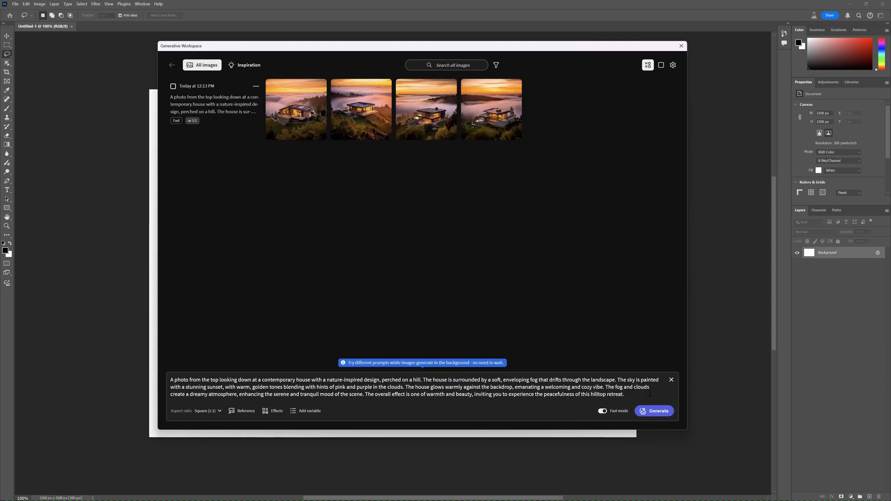
- Preview each of the four foggy hilltop house images, ending on the third
left_click(305, 121)
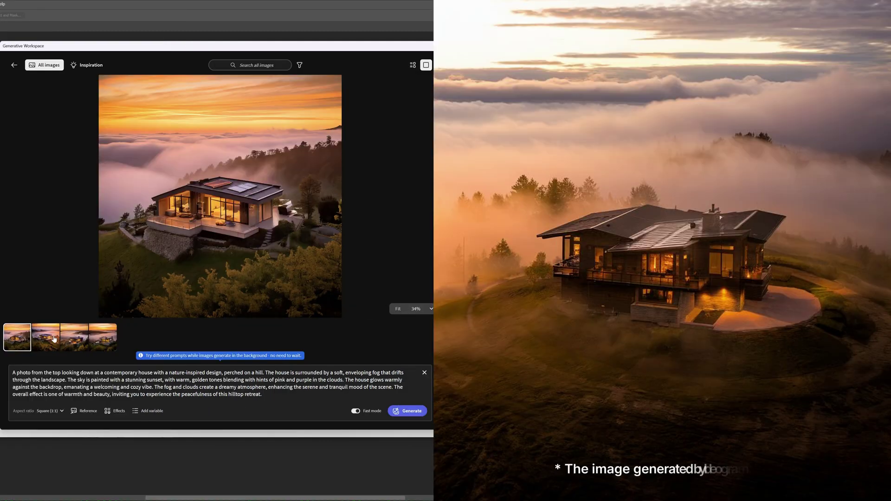
left_click(54, 339)
left_click(82, 340)
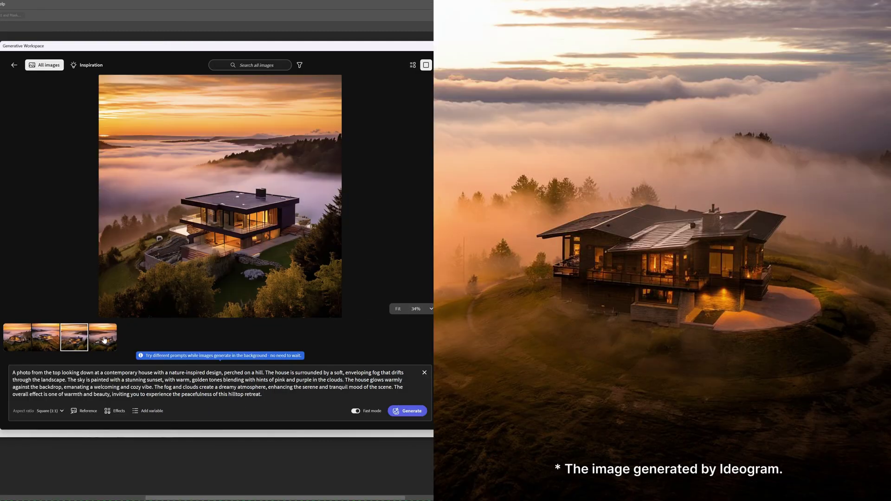
left_click(105, 340)
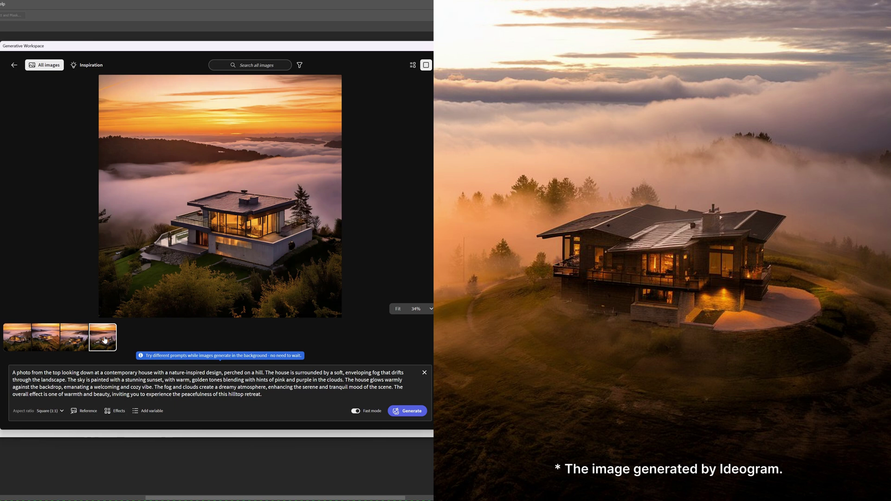
left_click(81, 343)
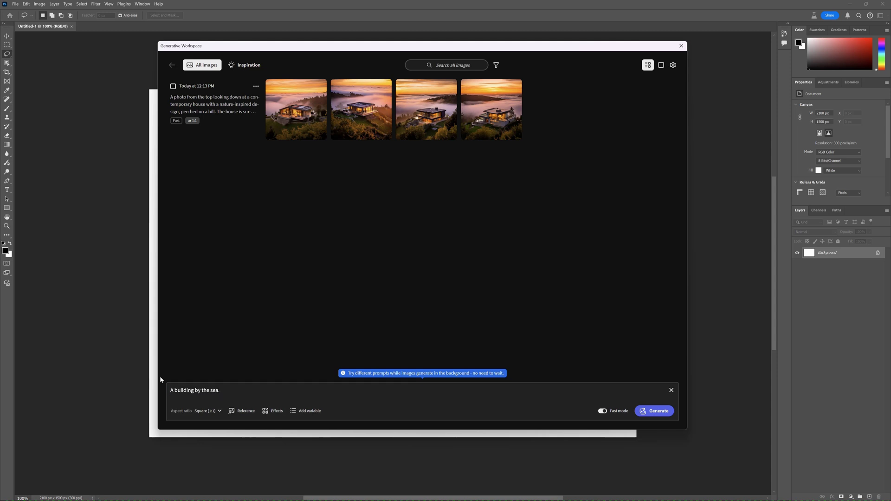
- Upload composition and style reference images and generate from 'A building by the sea.'
left_click(243, 411)
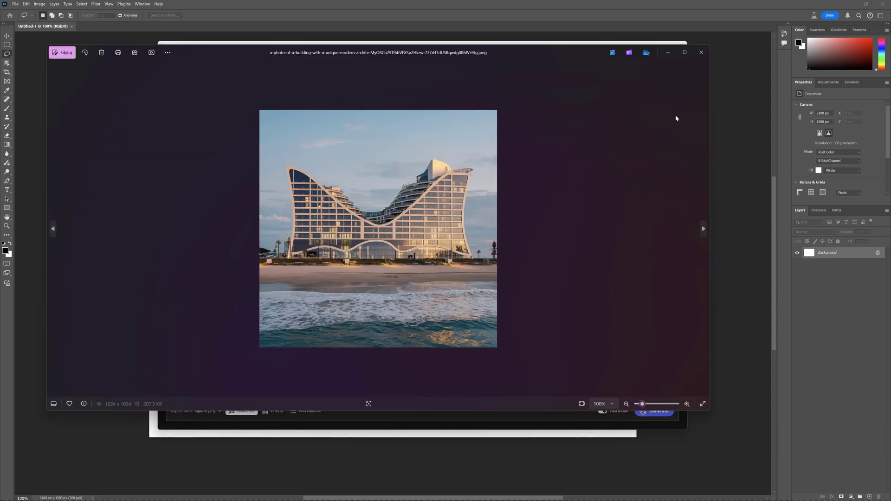
left_click(702, 52)
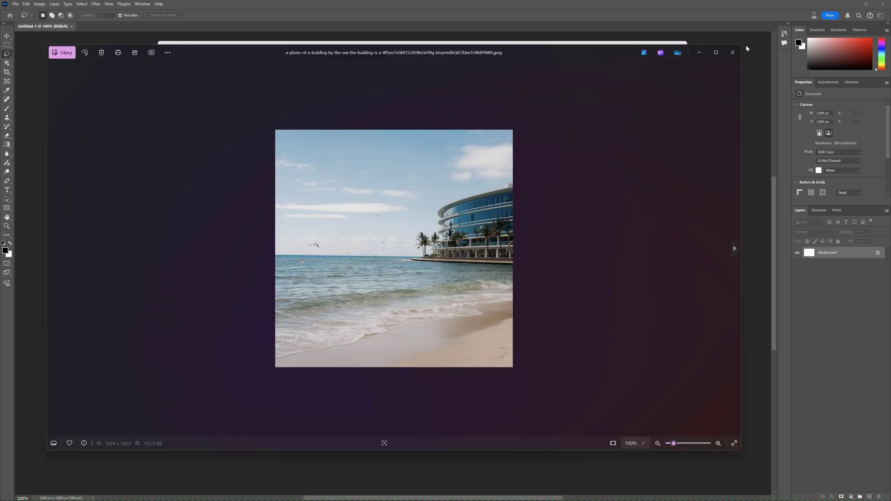
left_click(733, 52)
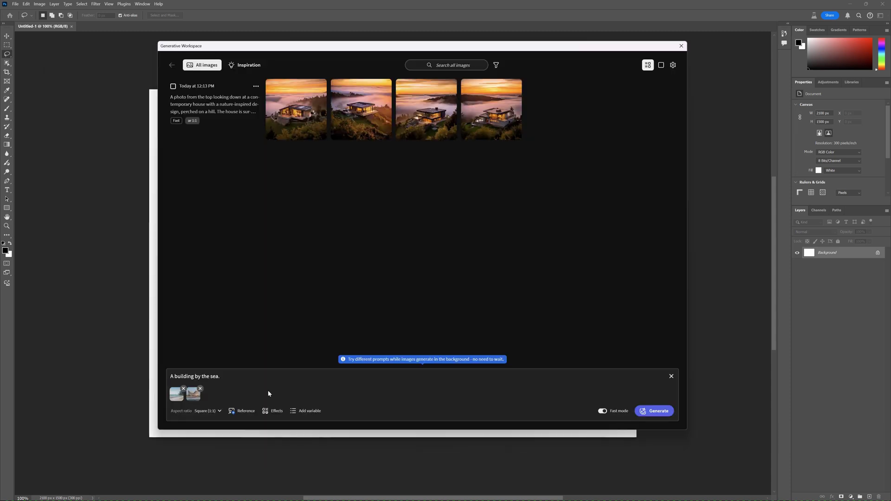
left_click(666, 413)
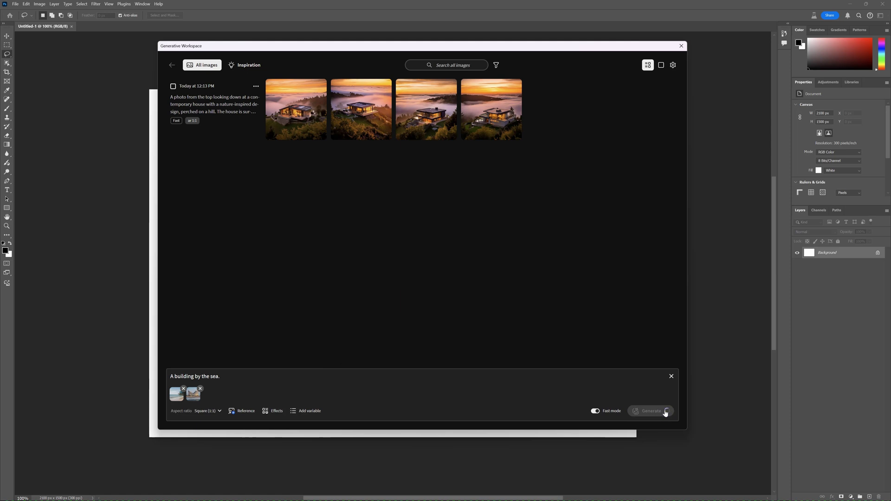
- Preview the four seaside building images and open the extra Use all settings menu
left_click(322, 194)
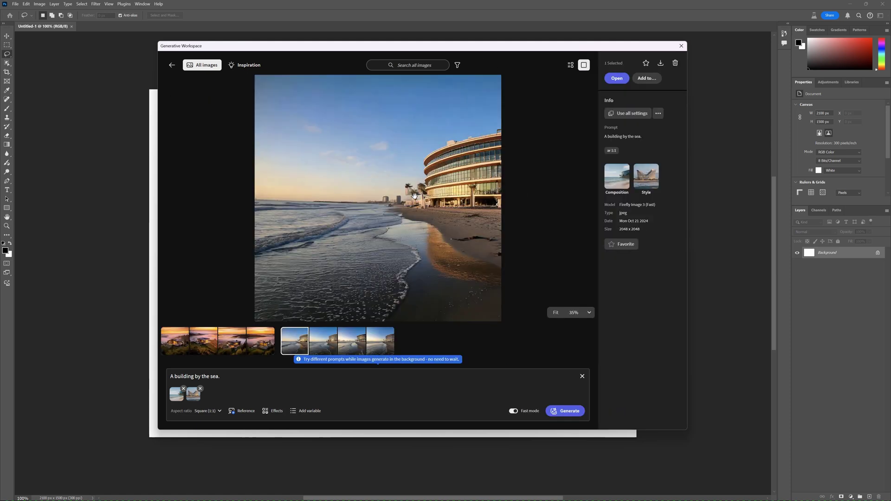
left_click(331, 350)
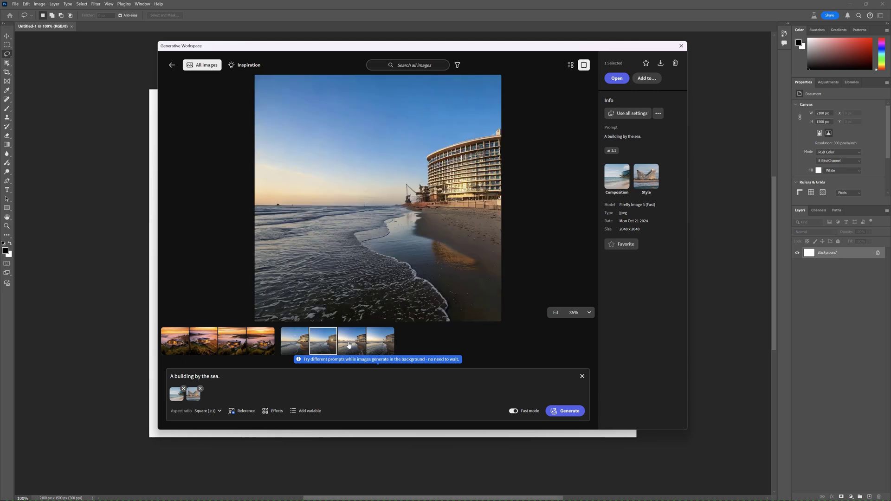
left_click(349, 345)
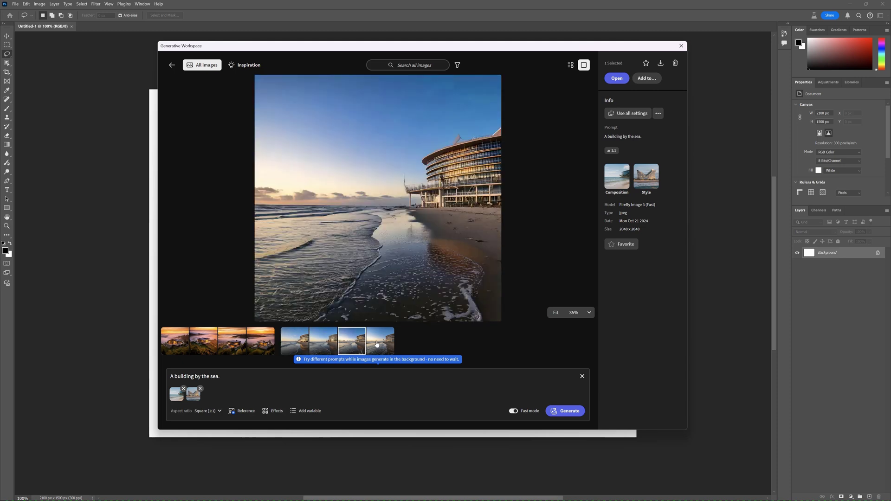
left_click(377, 344)
left_click(656, 115)
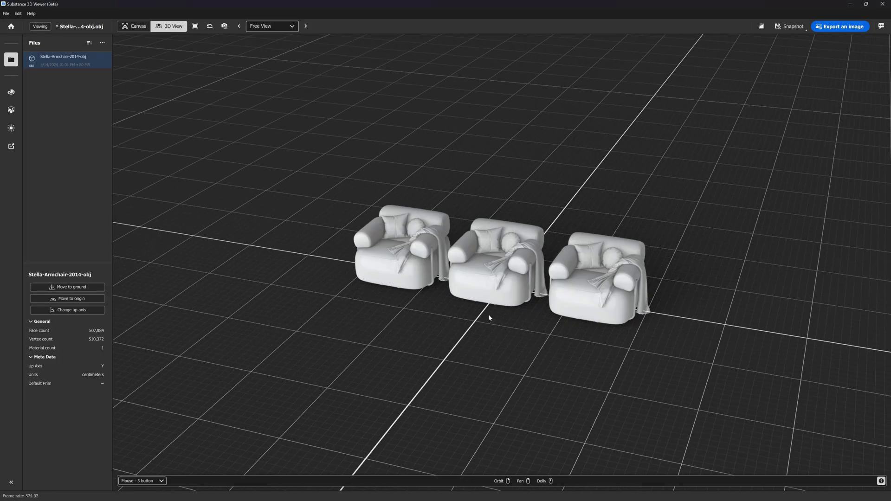
- Change the armchairs' base colour to red in the Appearance materials
left_click(7, 94)
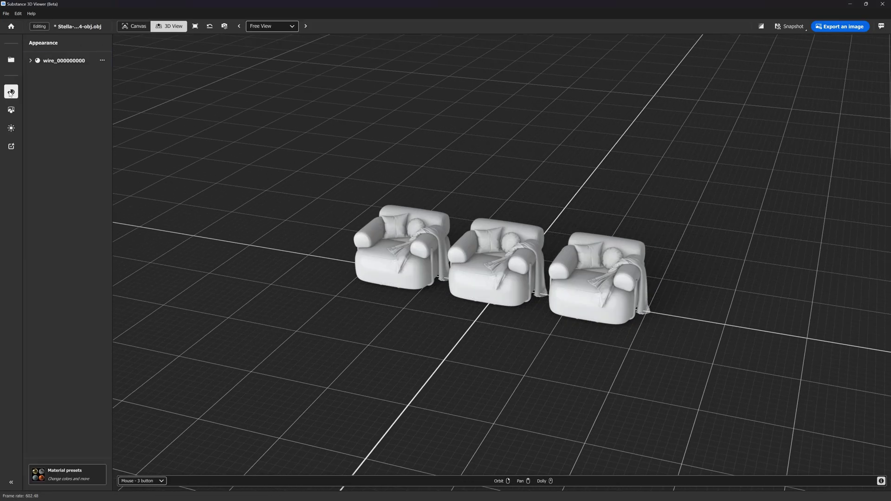
left_click(88, 61)
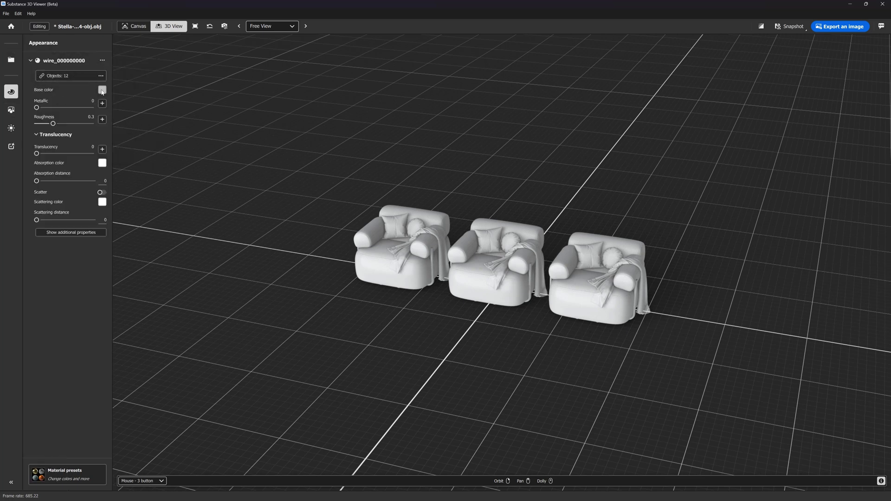
left_click(102, 89)
mouse_move(181, 100)
left_mouse_down()
mouse_move(207, 118)
mouse_move(187, 102)
left_mouse_up()
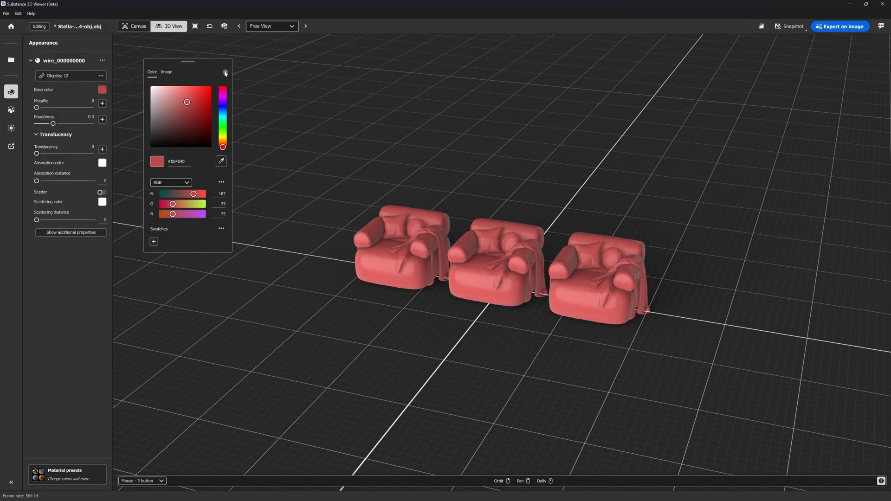
left_click(226, 73)
- Apply the Denim preset to the left armchair and adjust its texture repeat
mouse_move(36, 154)
left_mouse_down()
mouse_move(68, 154)
mouse_move(25, 159)
left_mouse_up()
left_click(68, 475)
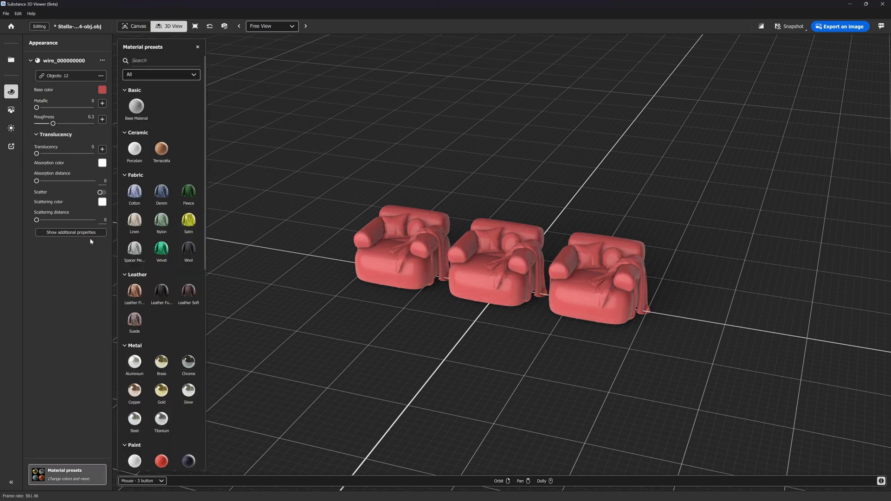
left_click_drag(161, 193, 402, 242)
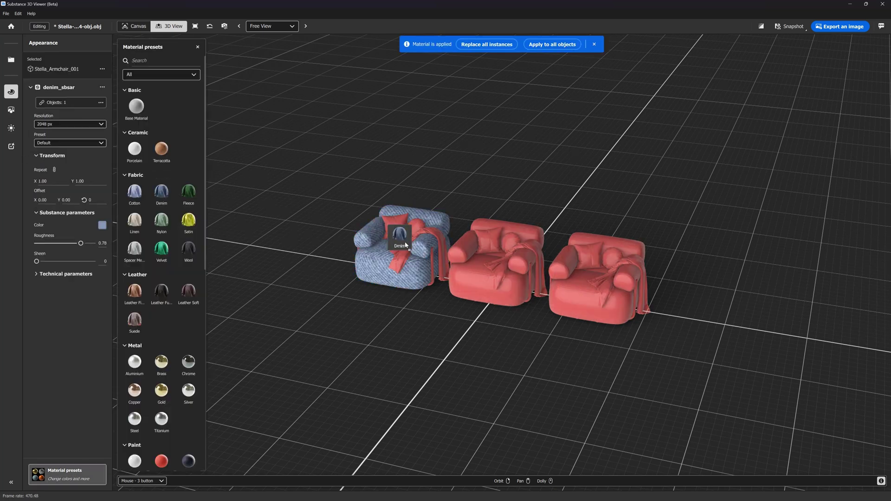
left_click(50, 181)
type("11")
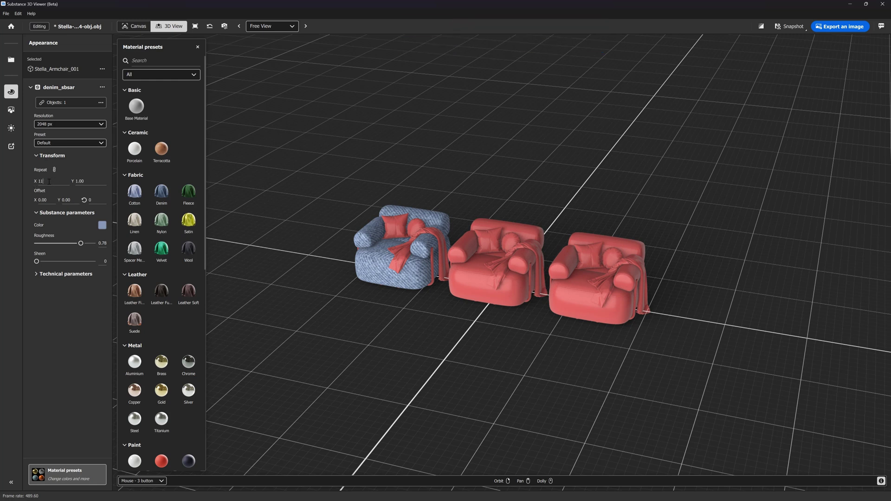
type("0")
key("Return")
key("f")
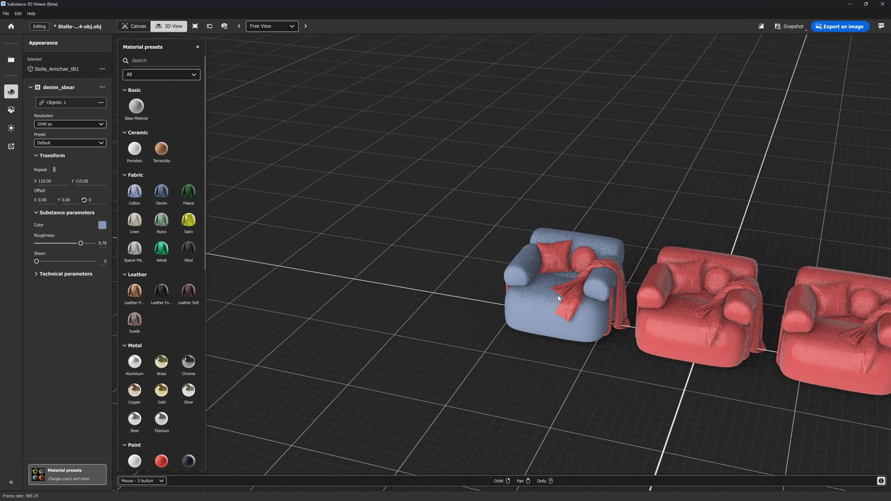
scroll(519, 294, "up", 3)
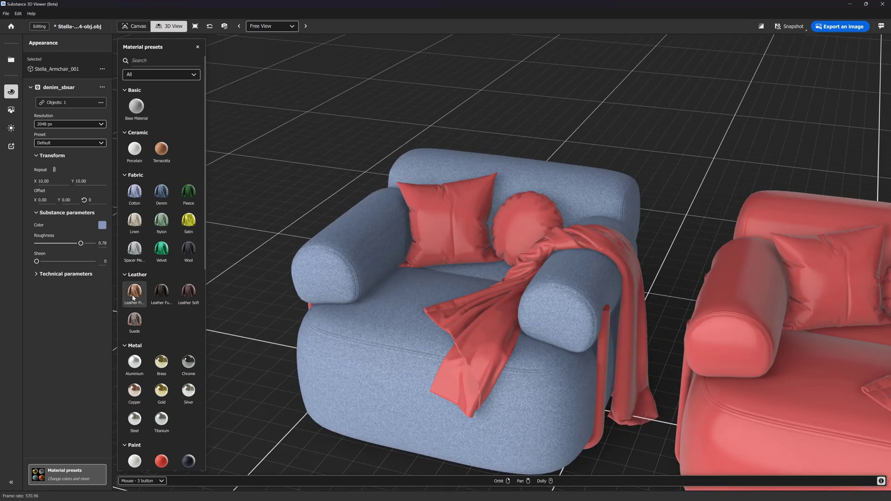
- Give the pillows Leather, the throw Wool, and the chair body Suede with repeat 10
left_click_drag(135, 291, 475, 239)
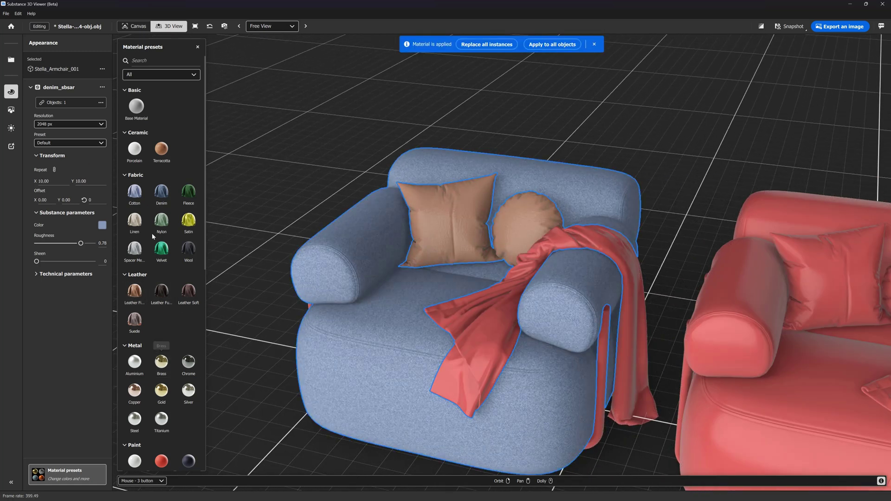
left_click_drag(189, 249, 468, 332)
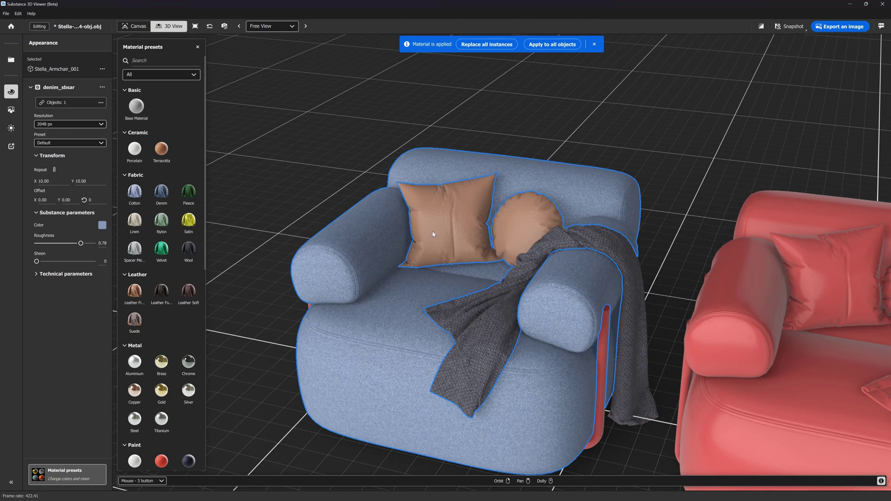
left_click_drag(135, 191, 374, 300)
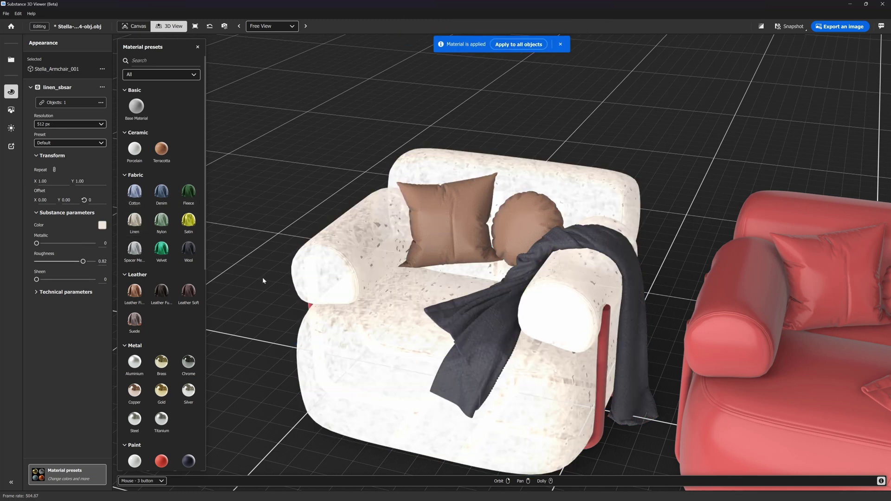
left_click_drag(134, 249, 377, 319)
left_click_drag(134, 319, 392, 309)
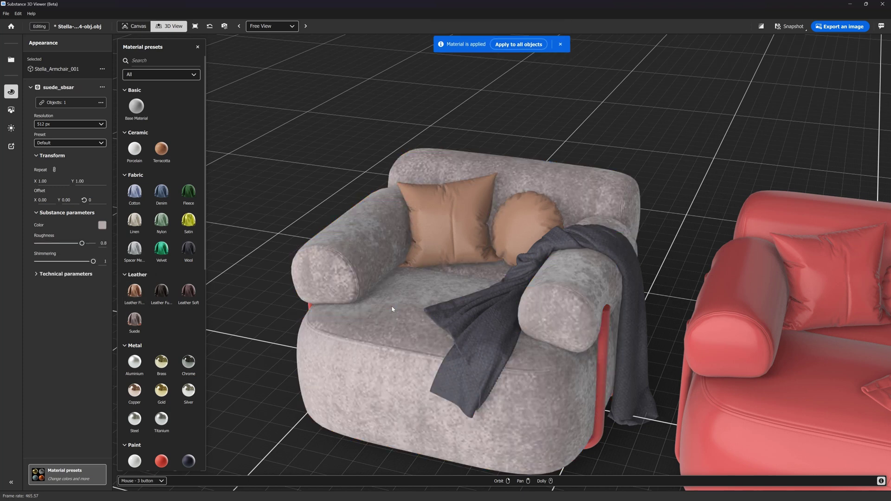
left_click_drag(47, 181, 37, 184)
type("10")
key("Return")
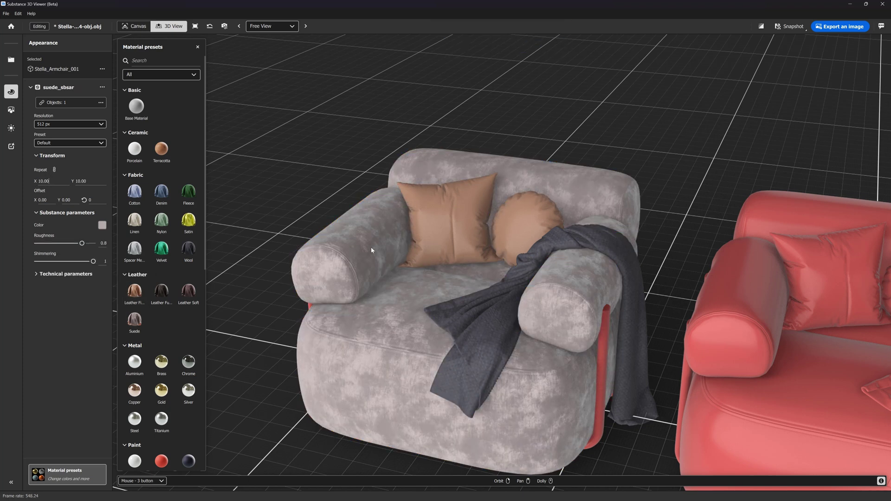
- Make the armchair frame chrome and export a rendered image of the scene
left_click_drag(189, 362, 775, 254)
left_click(771, 255)
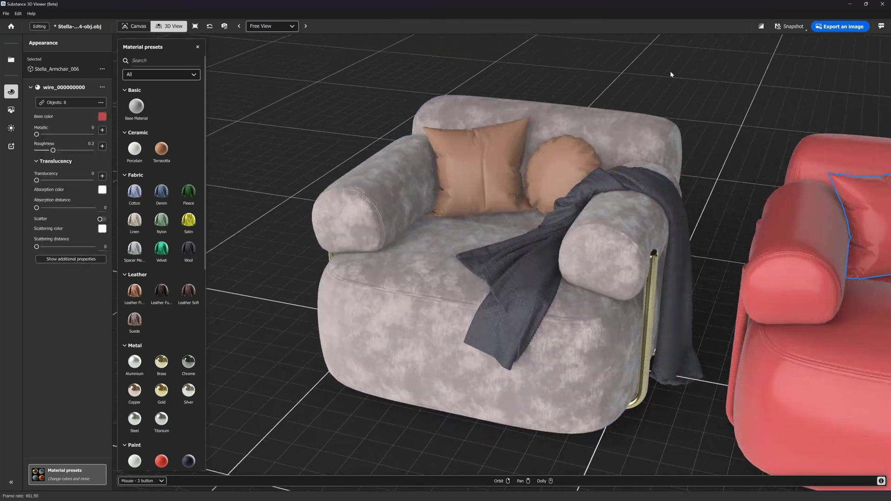
left_click(840, 26)
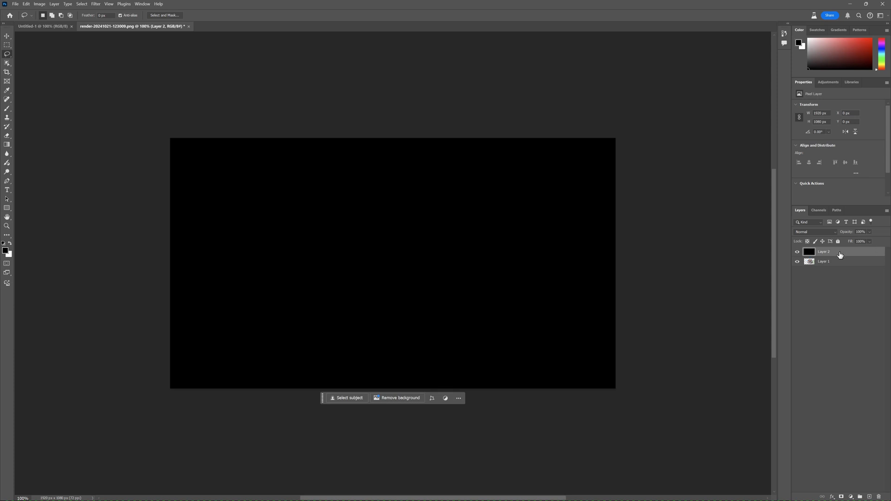
- Move the black layer under the render and generate 'yellow walls and wooden panels', keeping variation three
left_click_drag(841, 252, 842, 284)
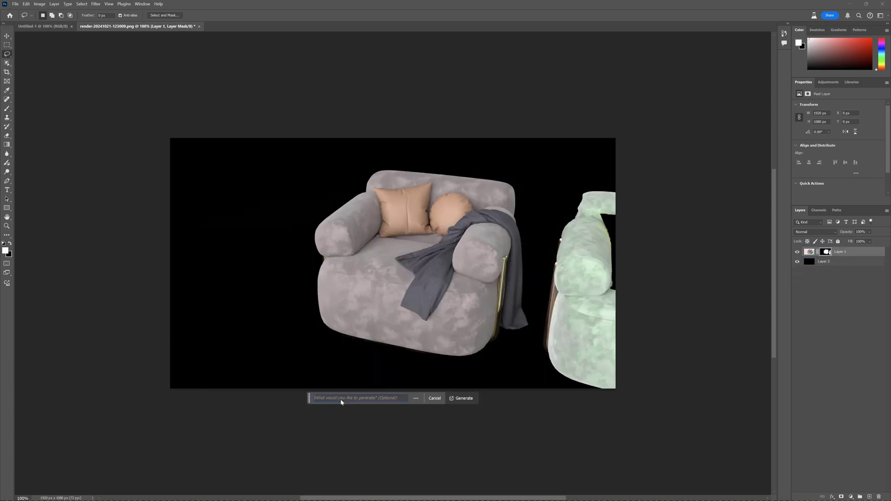
left_click(341, 400)
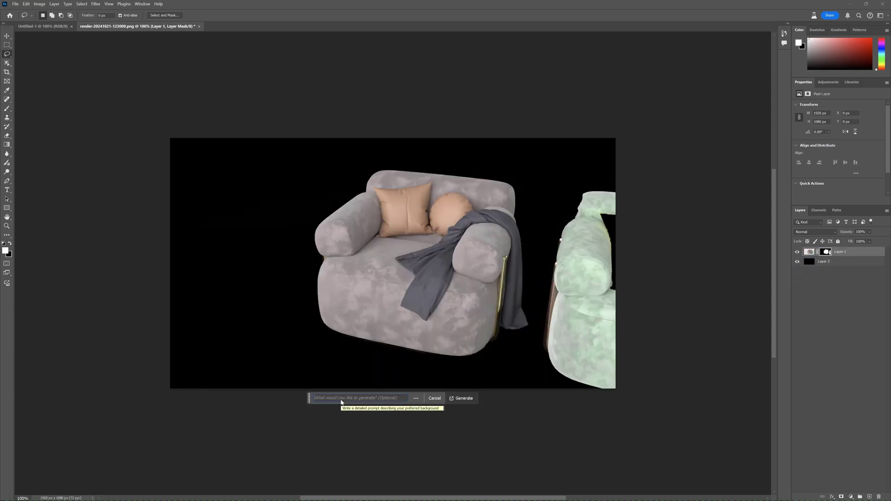
type("yellow walls and wooden panels")
key("Return")
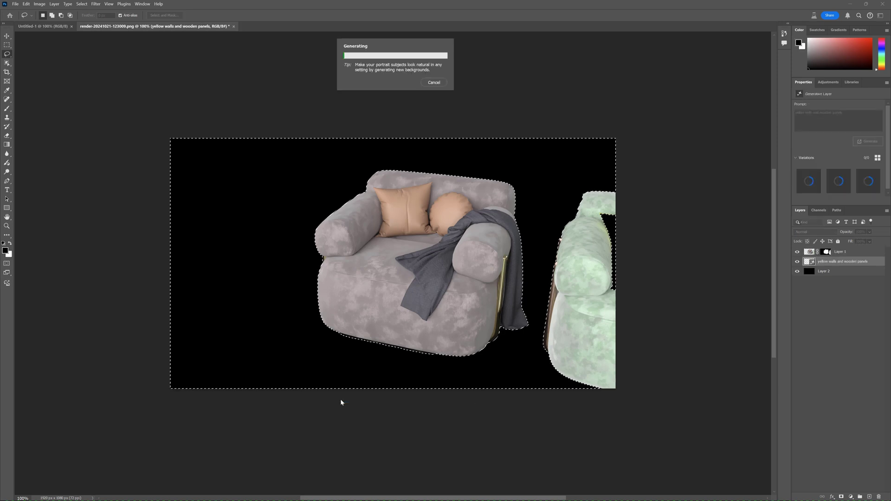
left_click(840, 181)
left_click(864, 182)
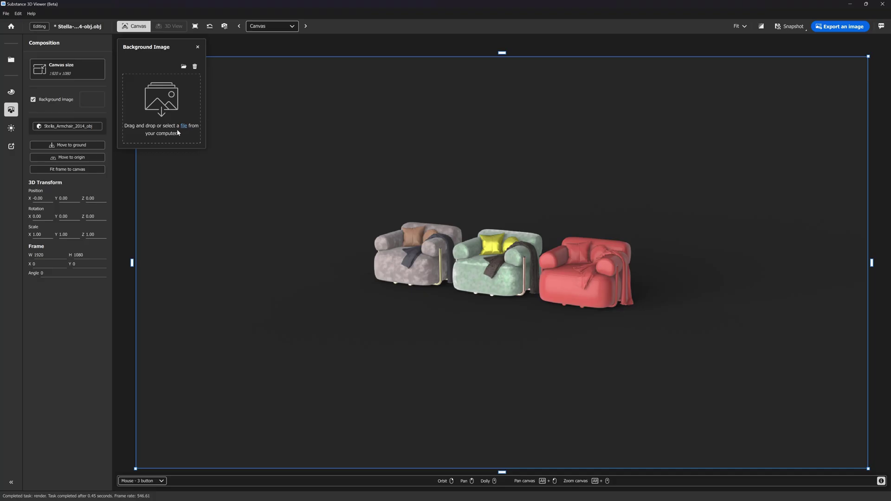
- Load a street photo background, place the armchairs larger at lower right, and dim brightness to 0.14
left_click(183, 126)
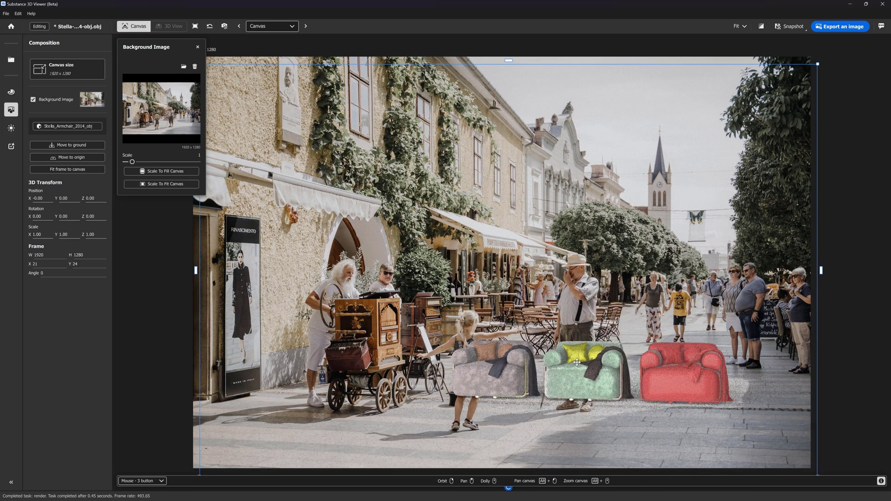
left_click_drag(569, 364, 624, 412)
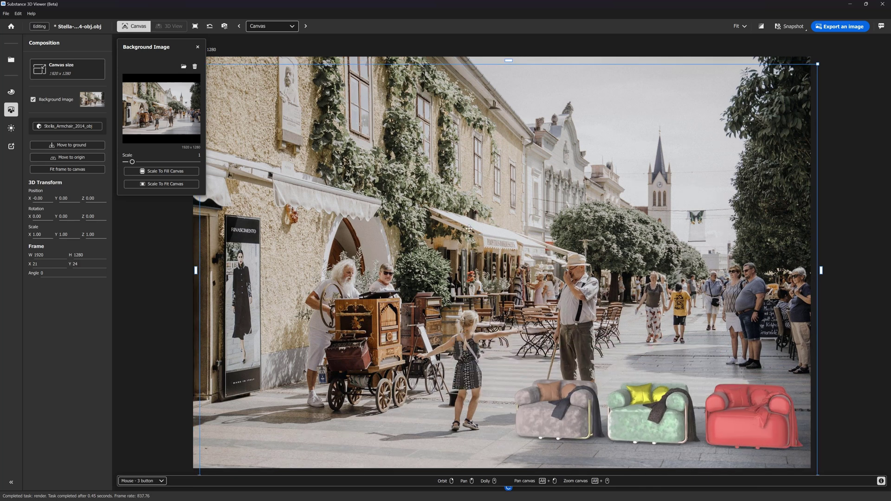
mouse_move(137, 163)
left_mouse_down()
mouse_move(160, 163)
mouse_move(147, 162)
left_mouse_up()
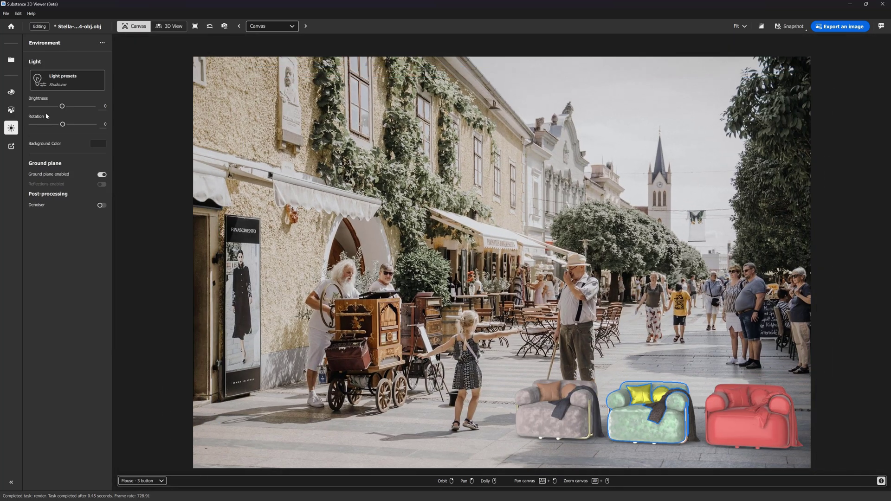
left_click_drag(63, 108, 49, 126)
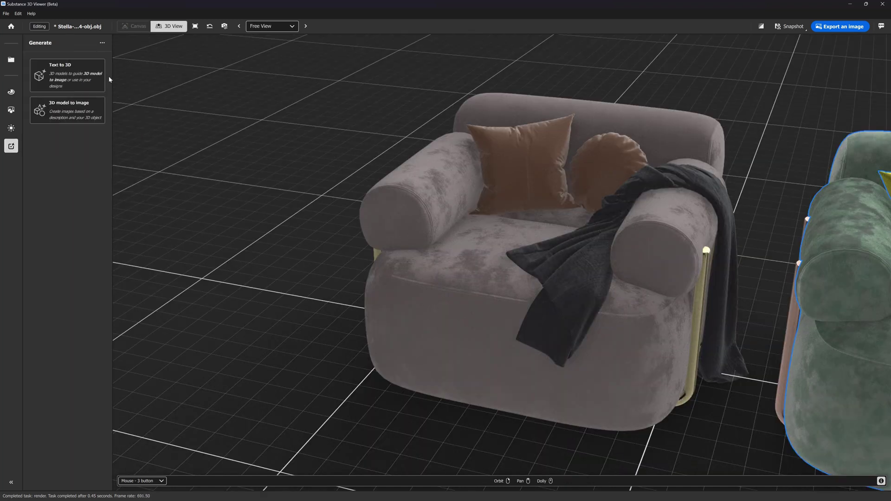
left_click(94, 86)
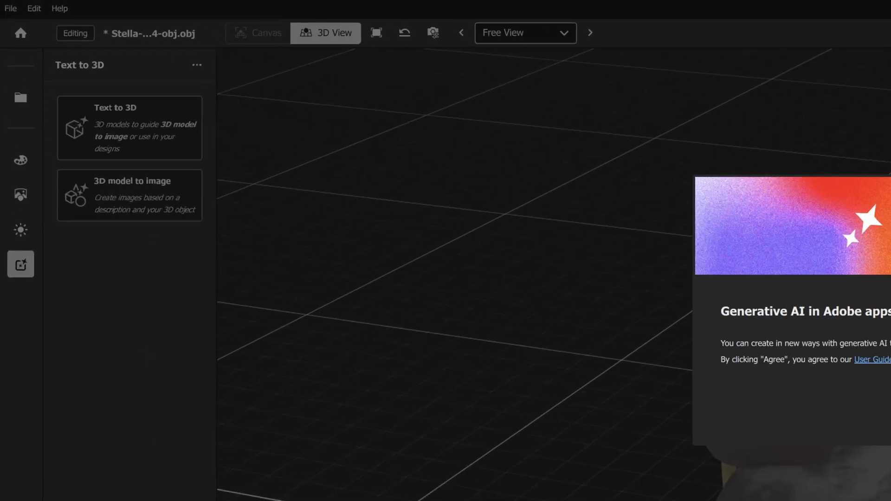
- Accept the generative AI terms and generate a 3D frog model from the prompt 'Frog'
left_click(510, 221)
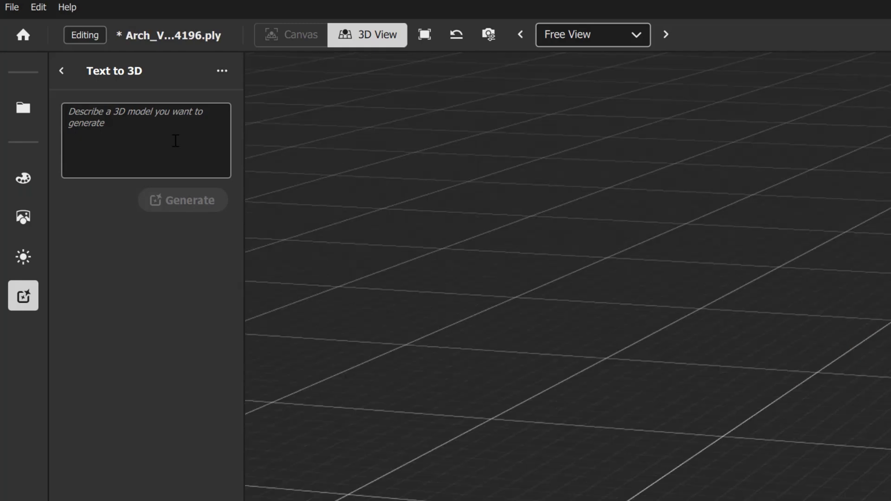
type("Frog")
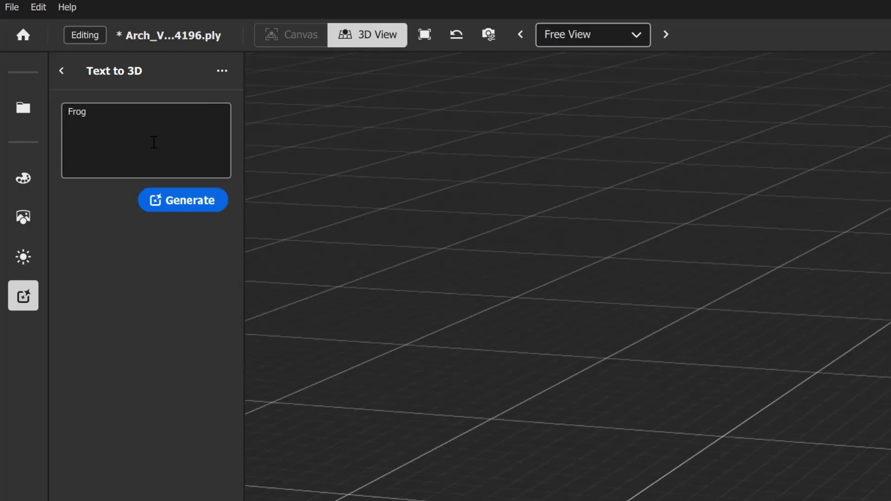
left_click(194, 197)
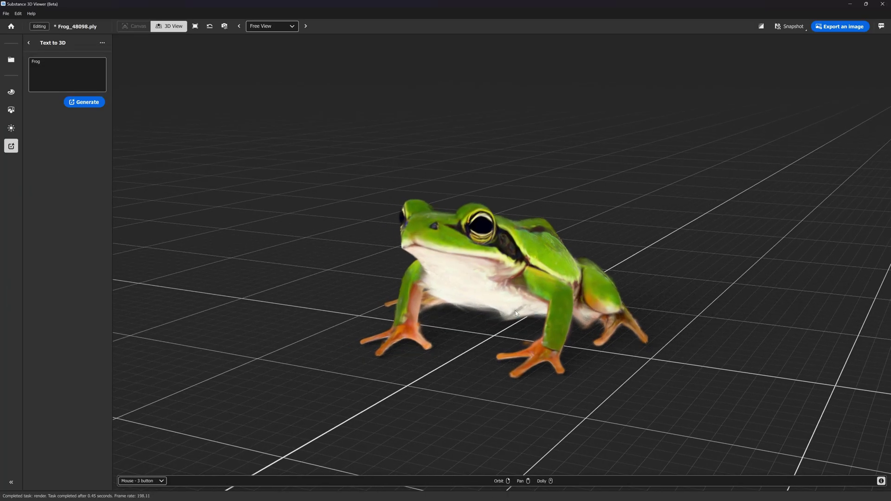
left_click(516, 310)
- Generate a 'modern house' 3D model and orbit to view its roof
scroll(533, 246, "down", 2)
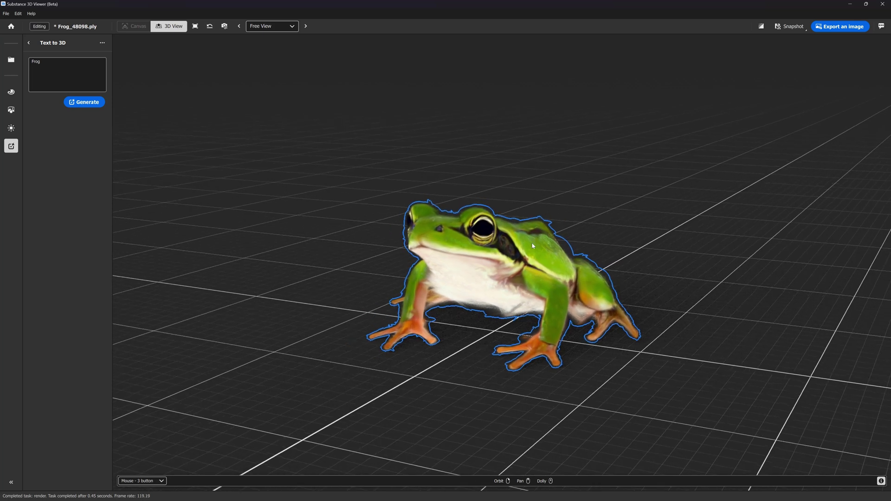
left_click(85, 102)
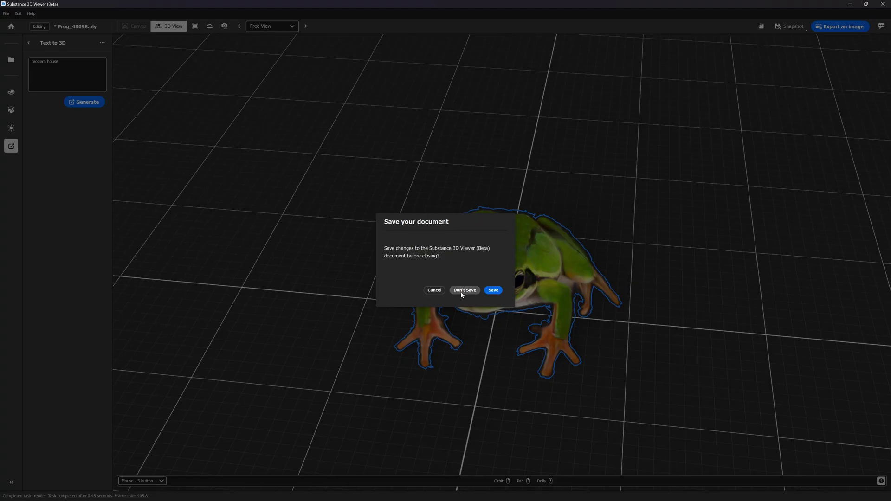
left_click(465, 291)
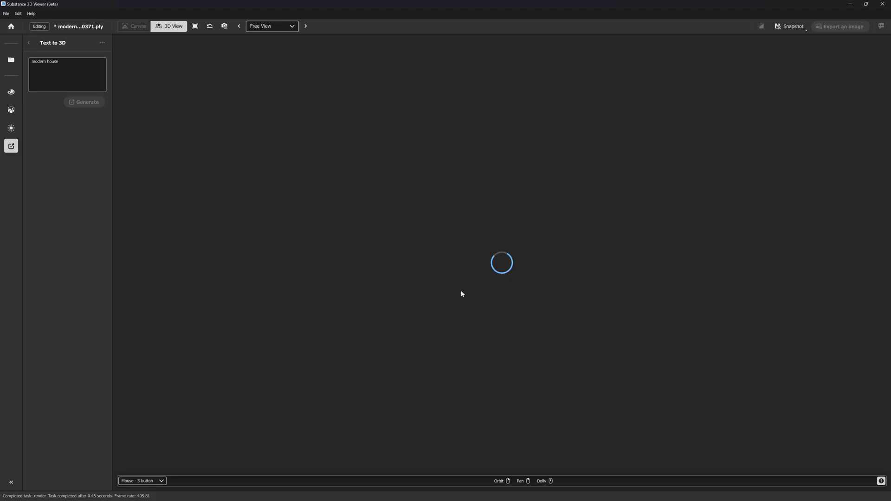
left_click_drag(636, 290, 549, 300)
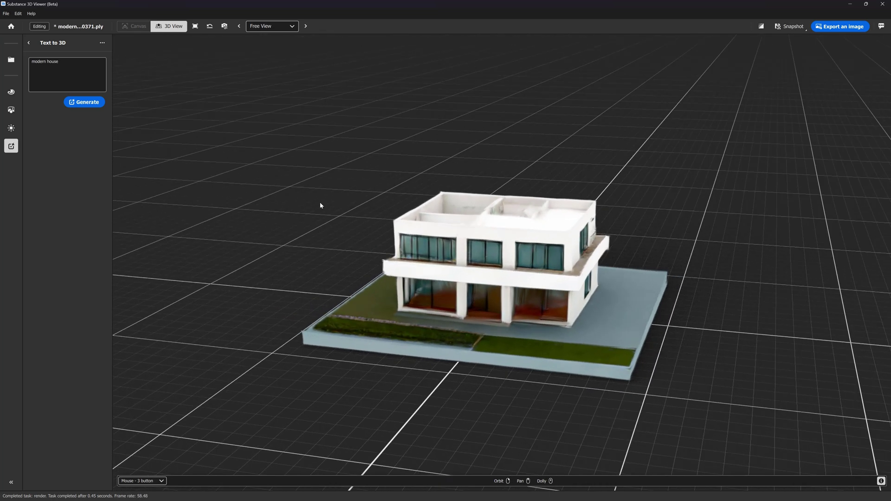
- Set 3D model to image to 'Generate a new look for my model' with Match color 10
left_click(28, 44)
left_click(70, 115)
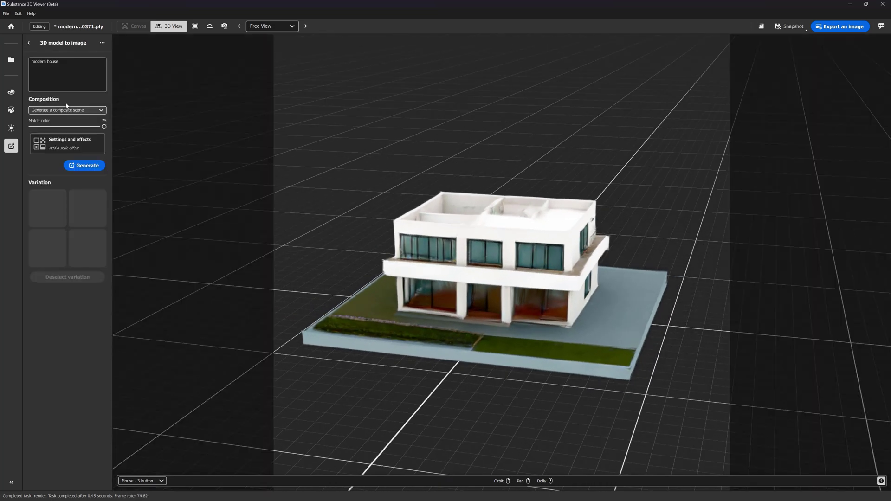
left_click(71, 111)
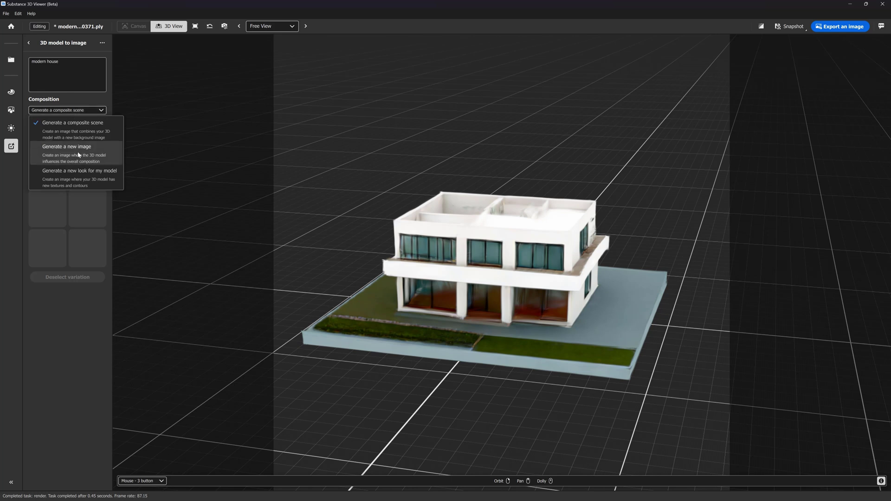
left_click(105, 178)
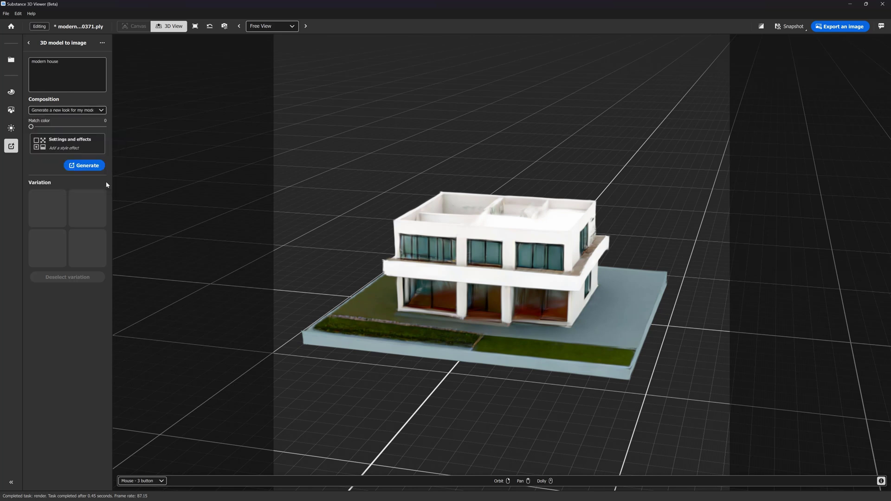
left_click_drag(51, 127, 41, 127)
- Add Monochromatic color tone, Golden hour lighting and Wide angle composition styles
left_click(70, 143)
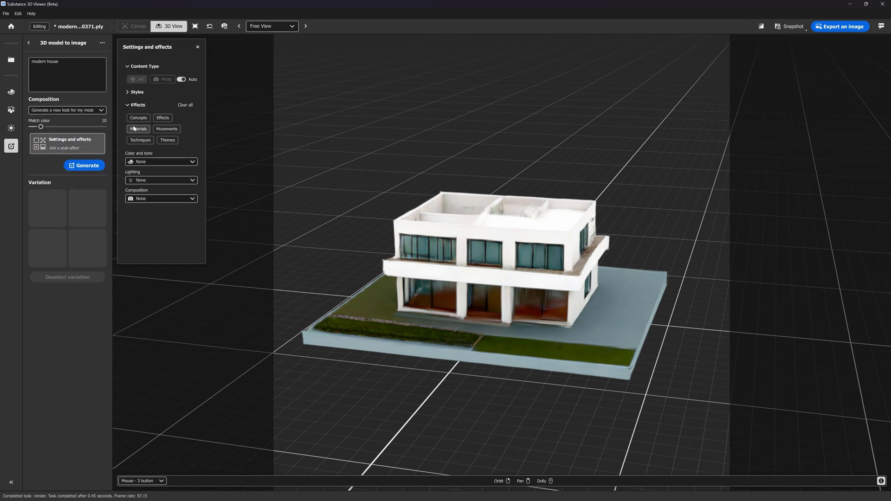
left_click(161, 162)
left_click(155, 208)
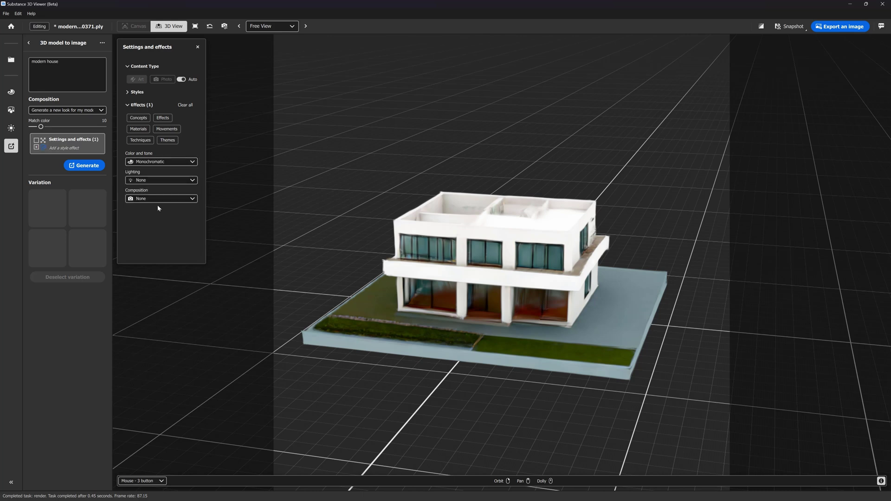
left_click(163, 180)
left_click(149, 218)
left_click(160, 200)
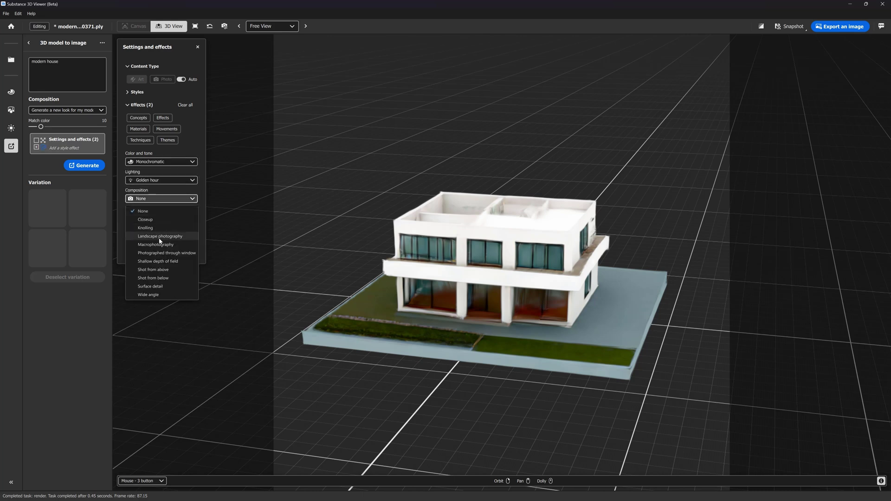
left_click(153, 295)
- Generate the restyled house variations and preview them, ending on the third, white house
left_click(86, 166)
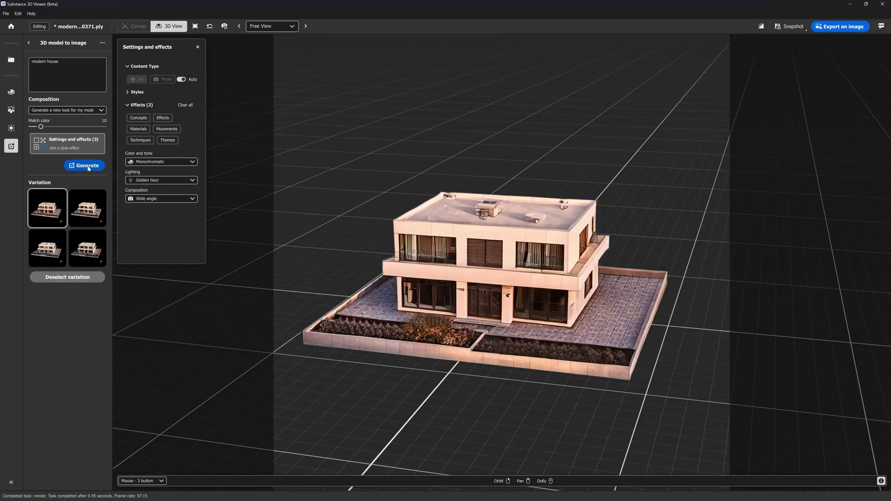
left_click(87, 206)
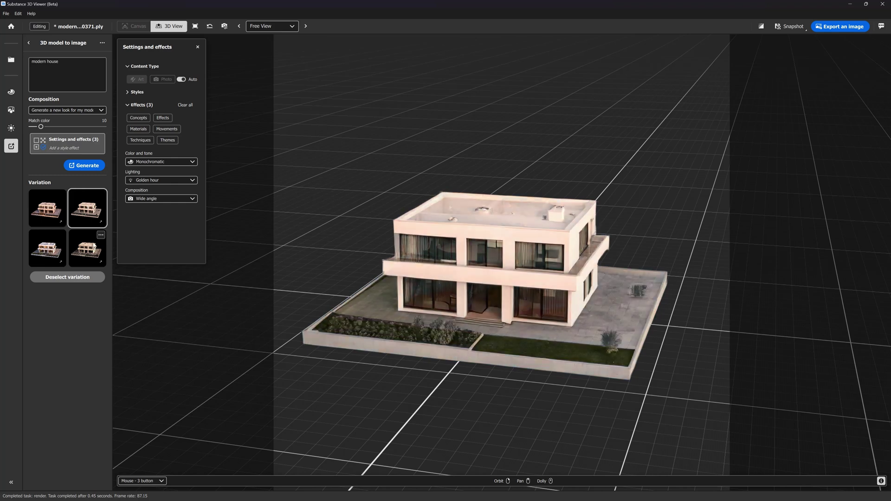
left_click(94, 247)
left_click(55, 243)
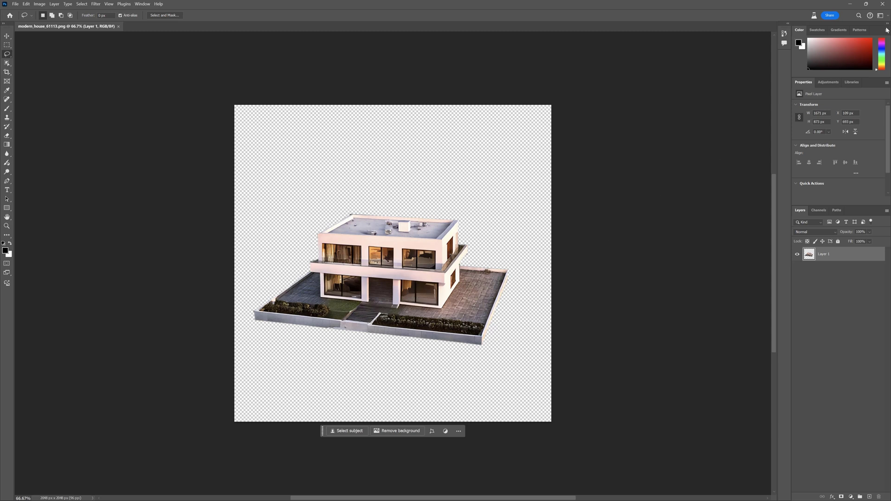
- Minimize Photoshop and show the Appearance material presets library in Substance 3D Viewer
left_click(852, 4)
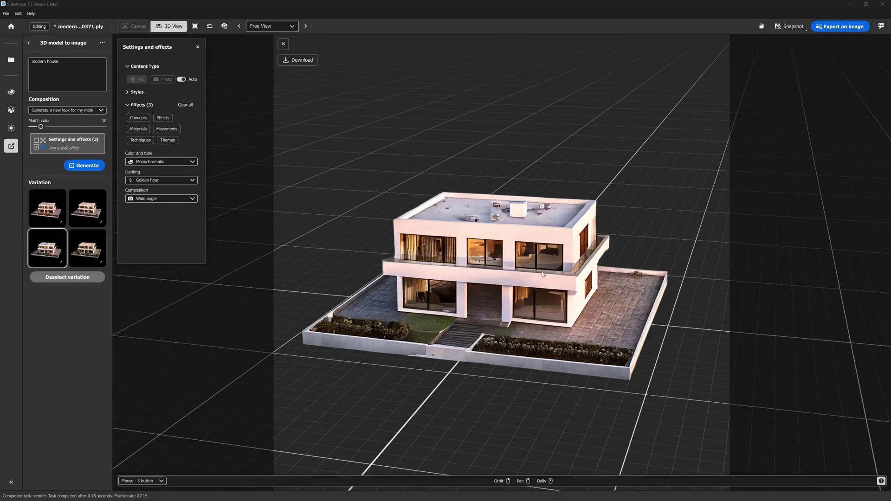
left_click(11, 92)
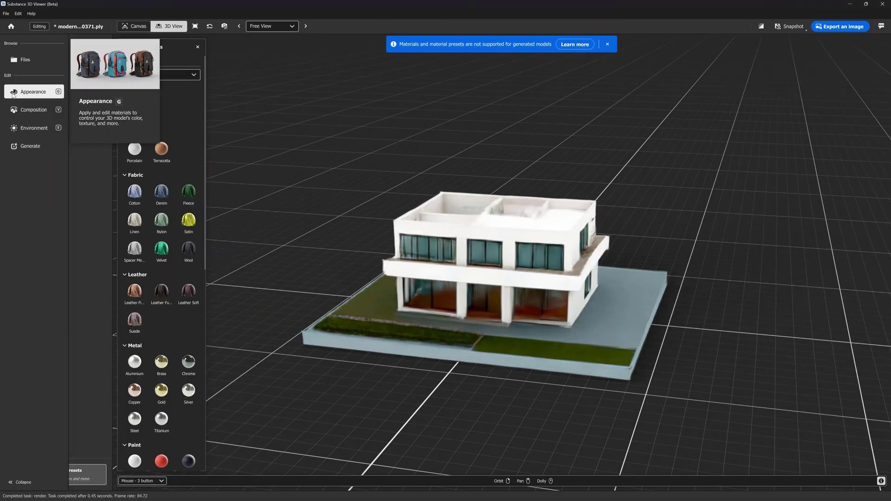